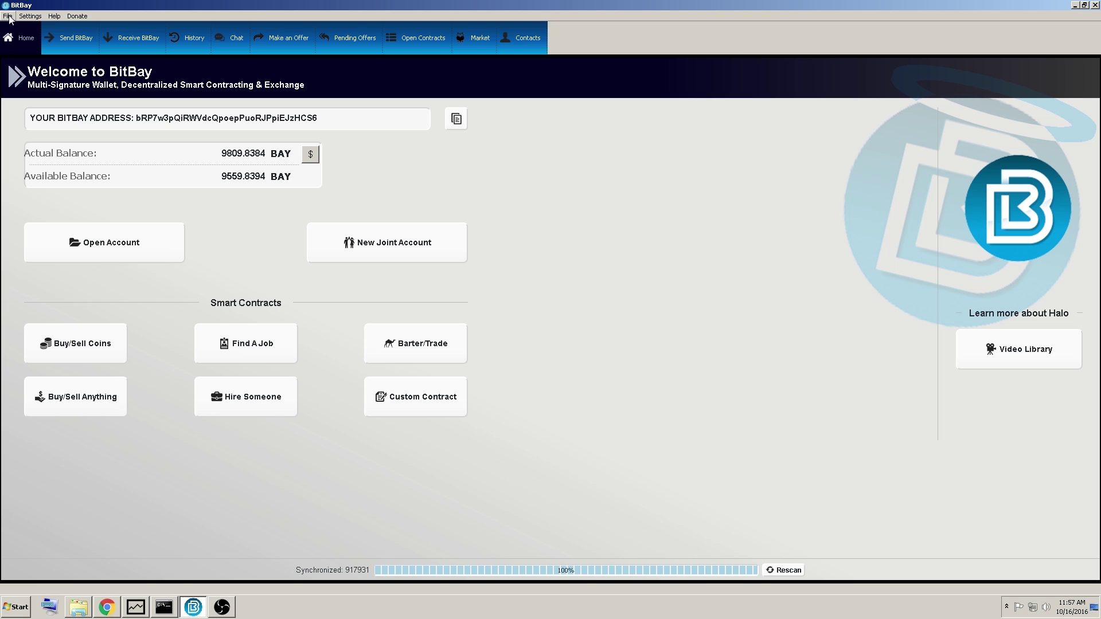
Step: Start the Backup Wallet command from the File menu
click(7, 17)
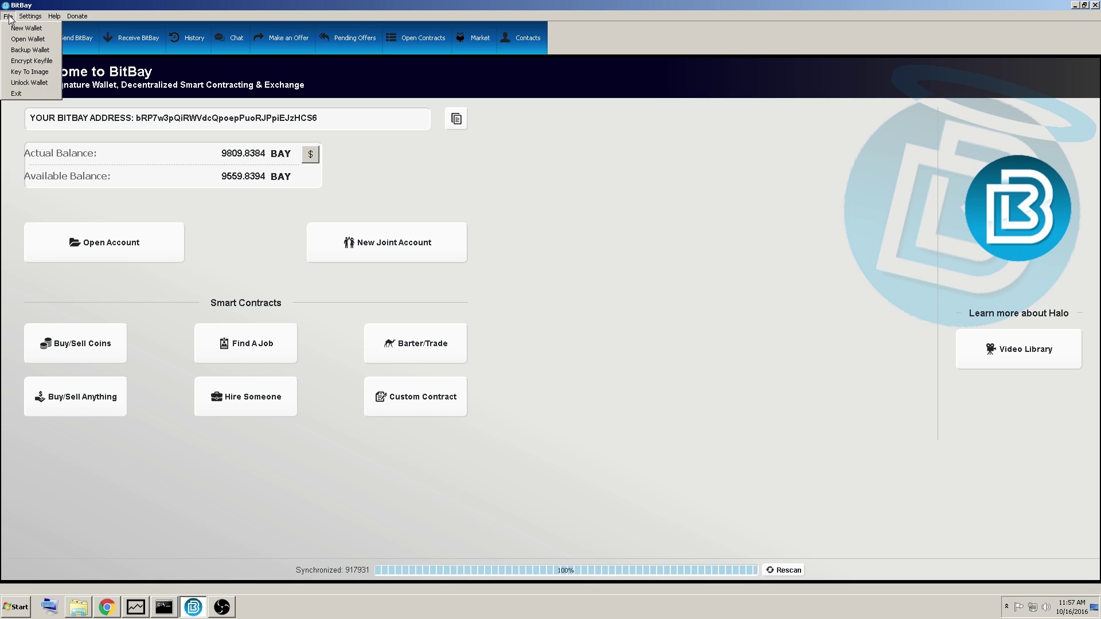
click(33, 50)
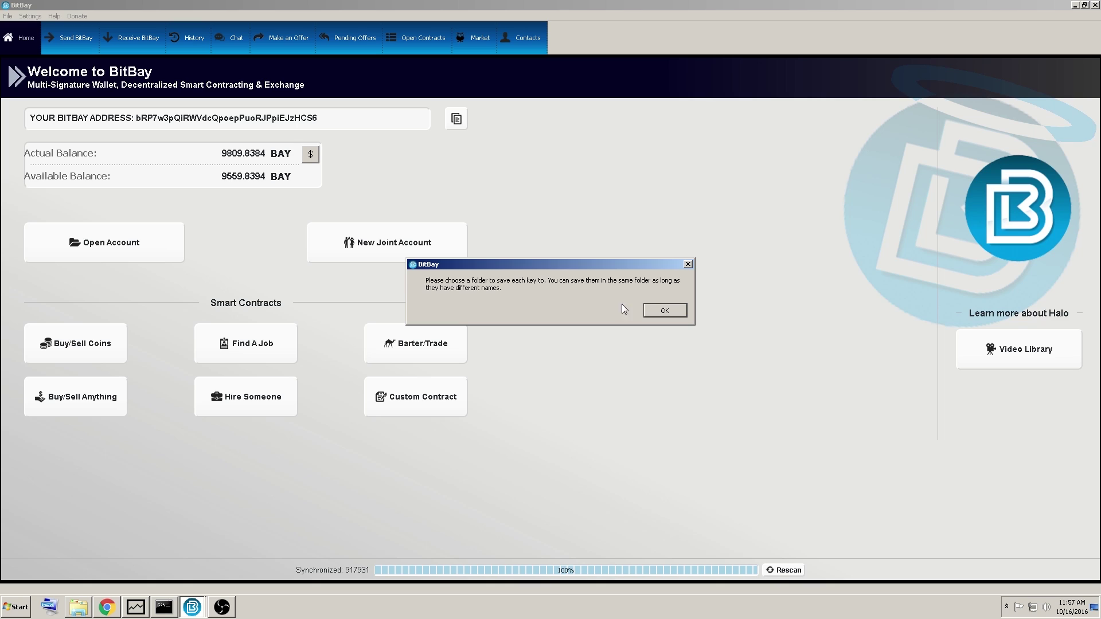
Step: Save the first key as 'Alice' in Test Key Folder > 1st Backup location
click(664, 310)
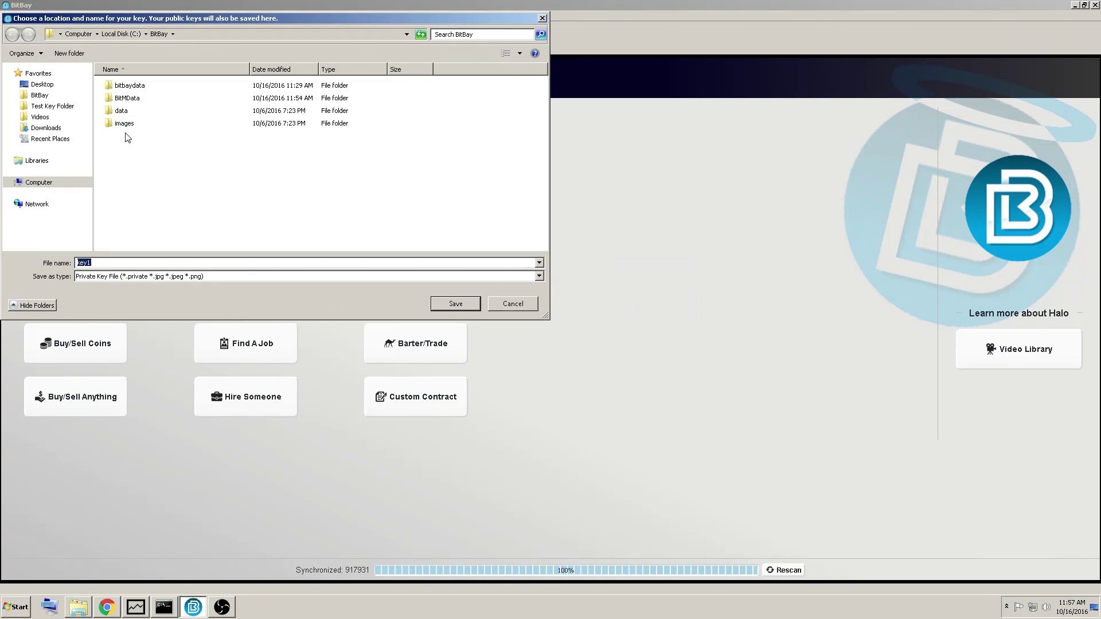
click(50, 107)
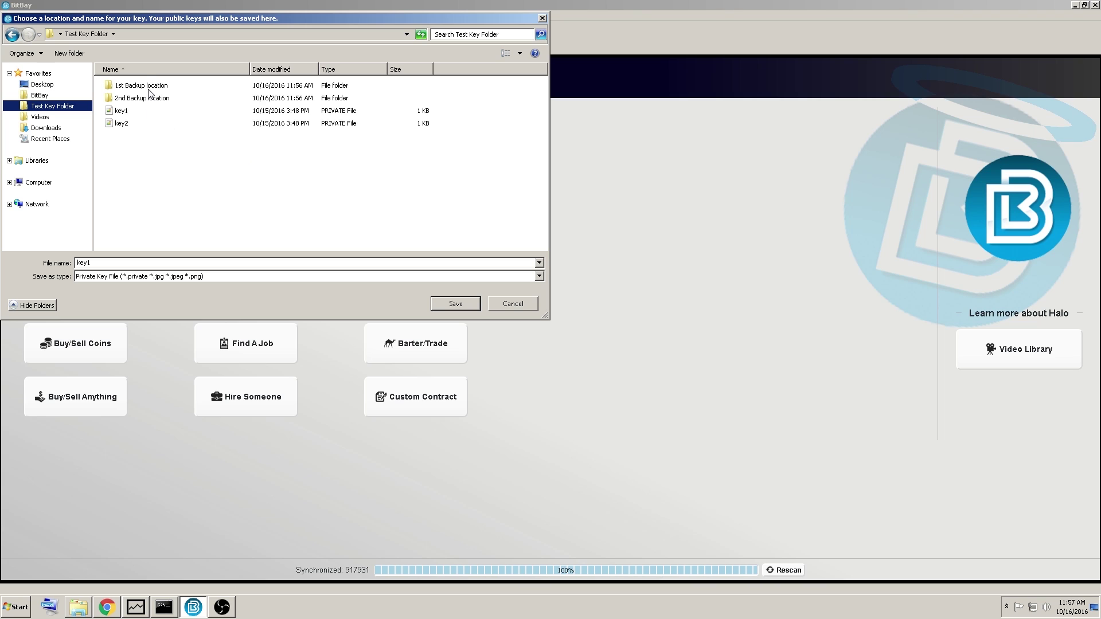
click(140, 88)
double_click(140, 87)
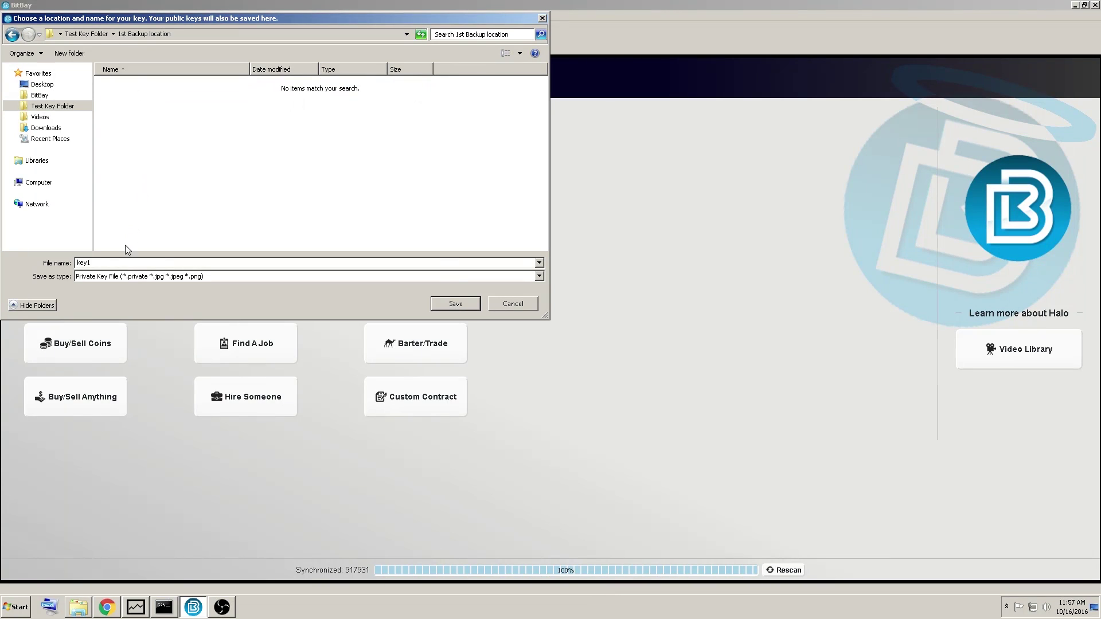
drag(74, 263, 104, 265)
text(Alice)
click(461, 305)
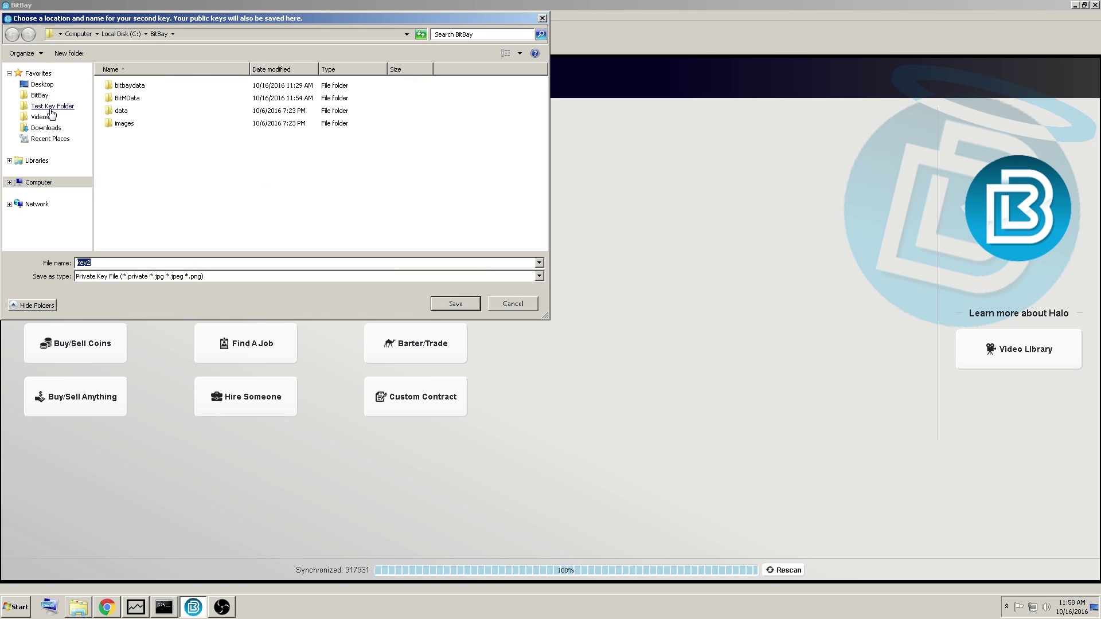
Step: Save the second key as 'Bob' in the 2nd Backup location folder
click(50, 109)
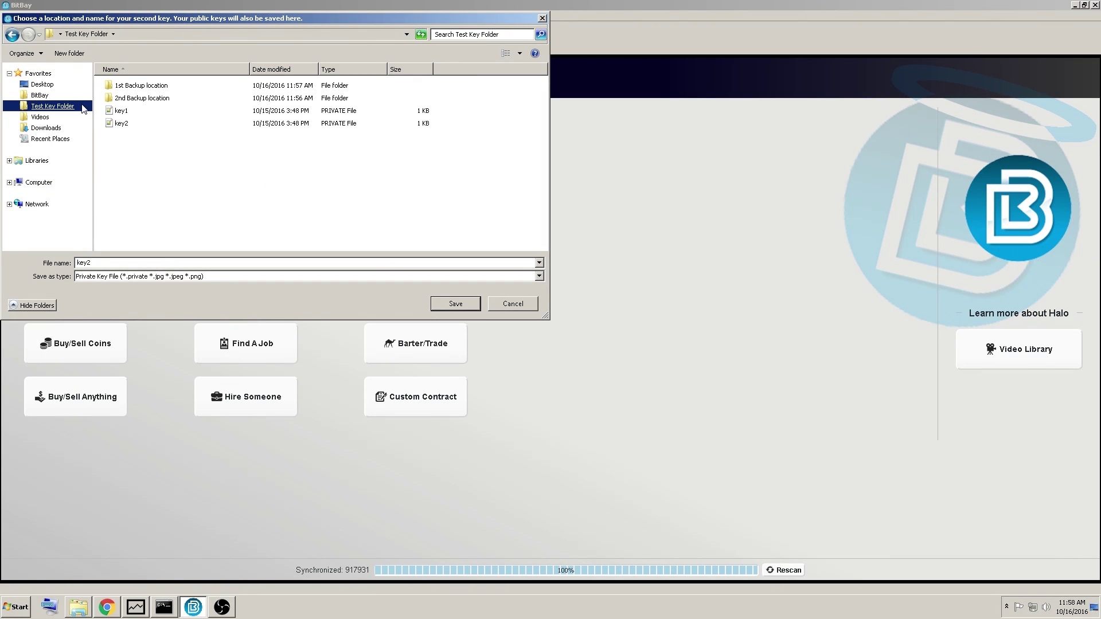
double_click(139, 100)
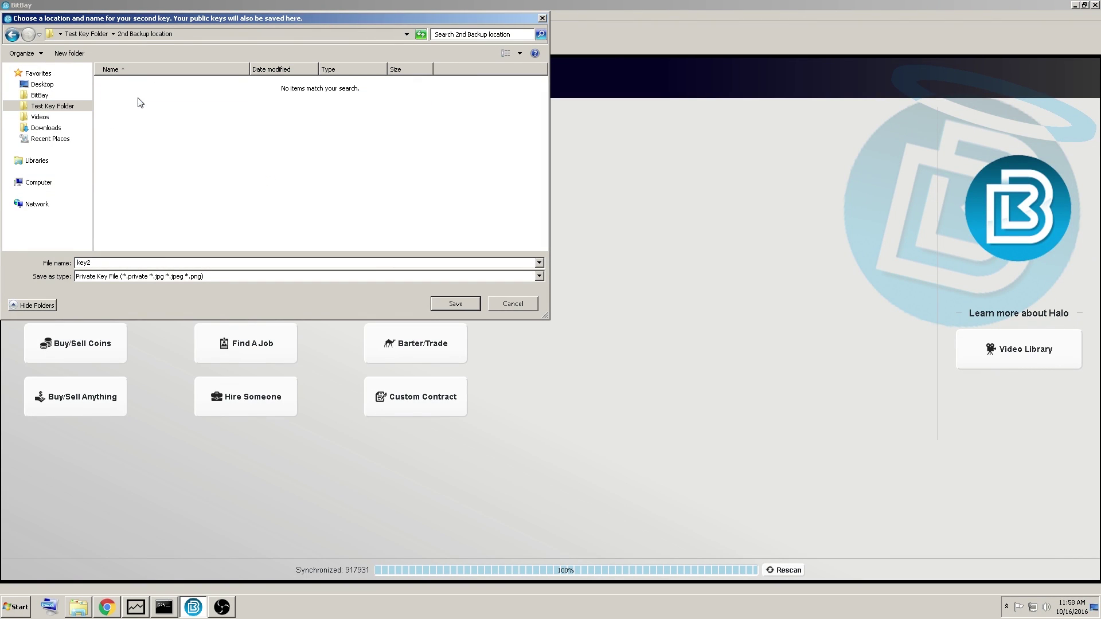
click(103, 263)
text(Bob)
click(466, 306)
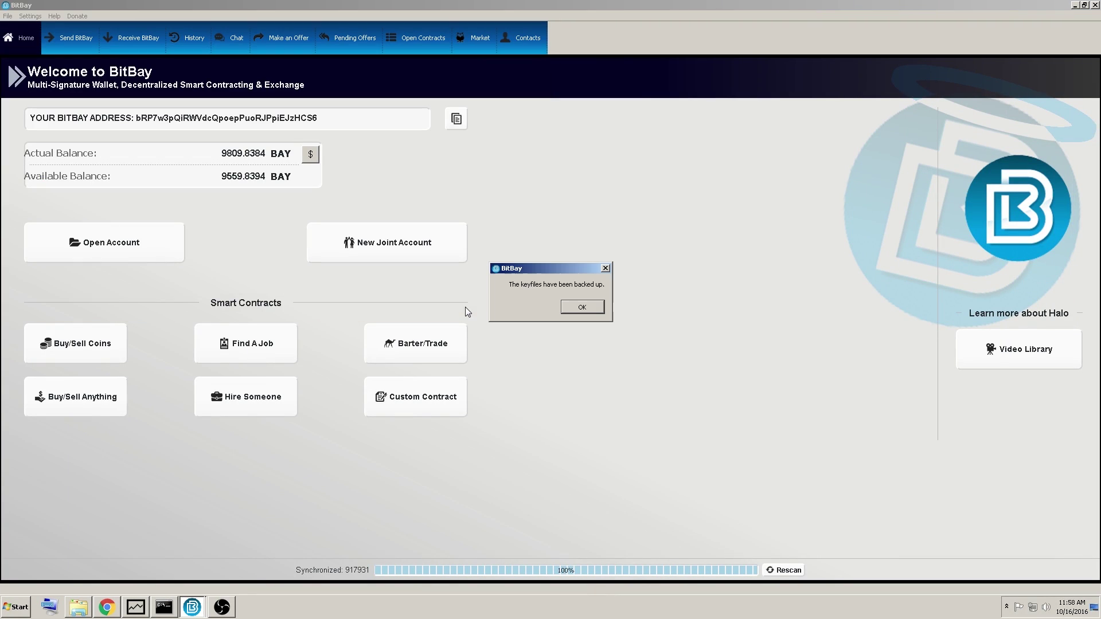
click(589, 305)
click(8, 15)
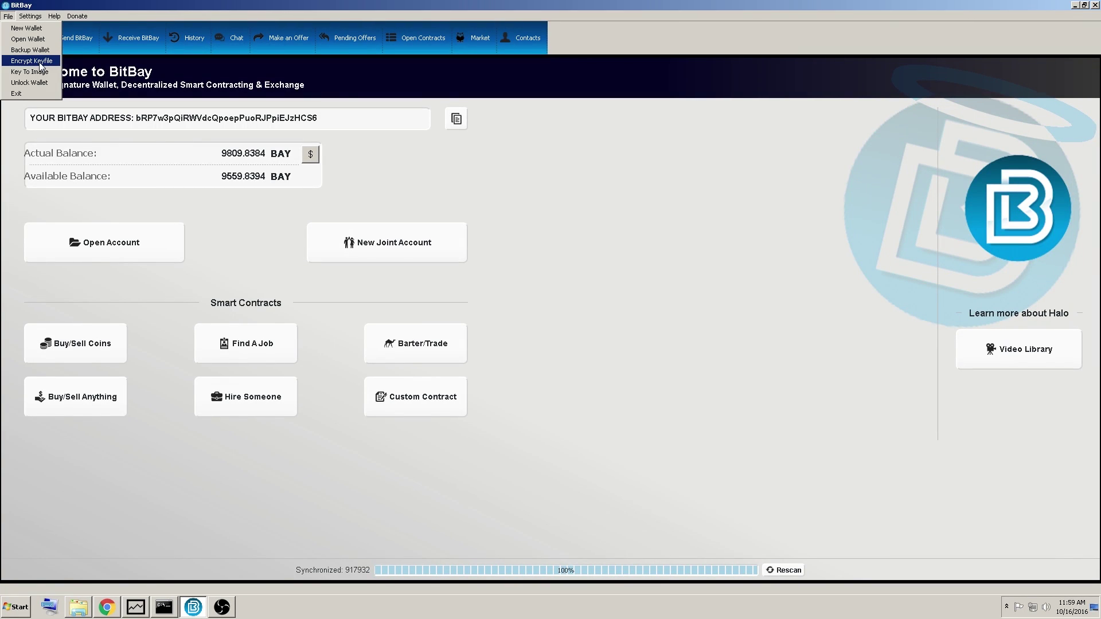
Step: Choose Encrypt Keyfile to bring up the password warning
click(31, 61)
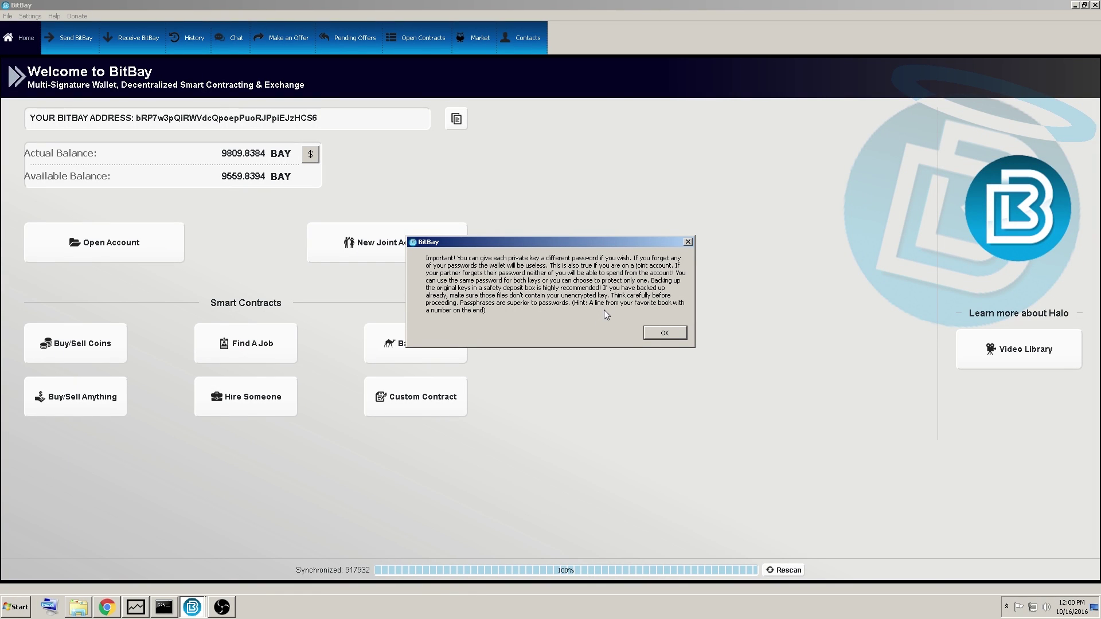
Step: Encrypt the Alice key from 1st Backup location with a password, entered and confirmed
click(663, 333)
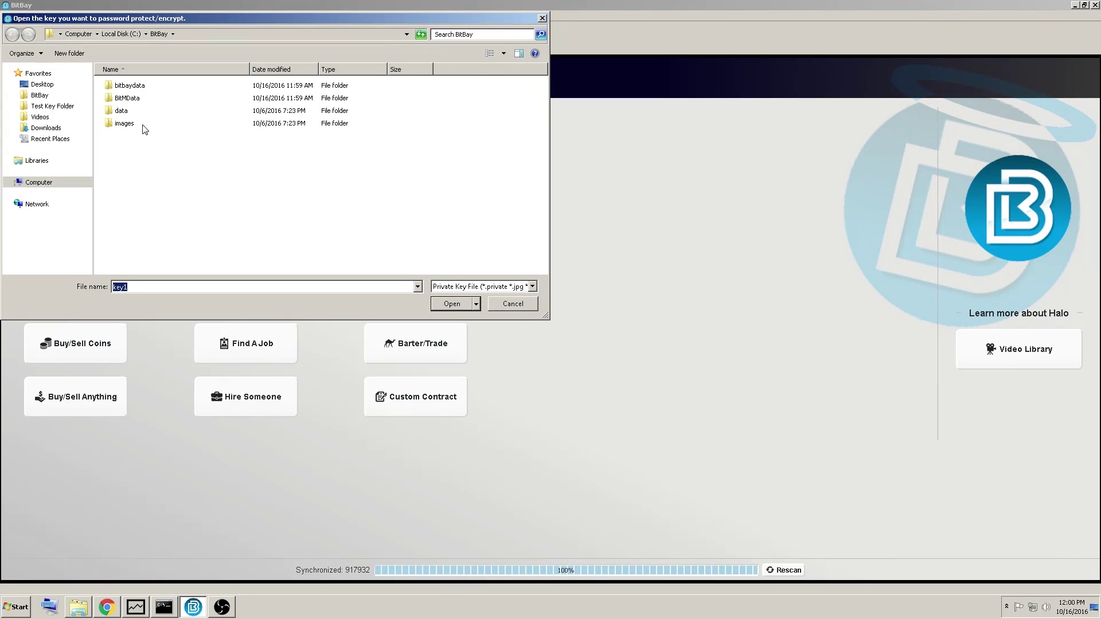
click(54, 109)
double_click(138, 87)
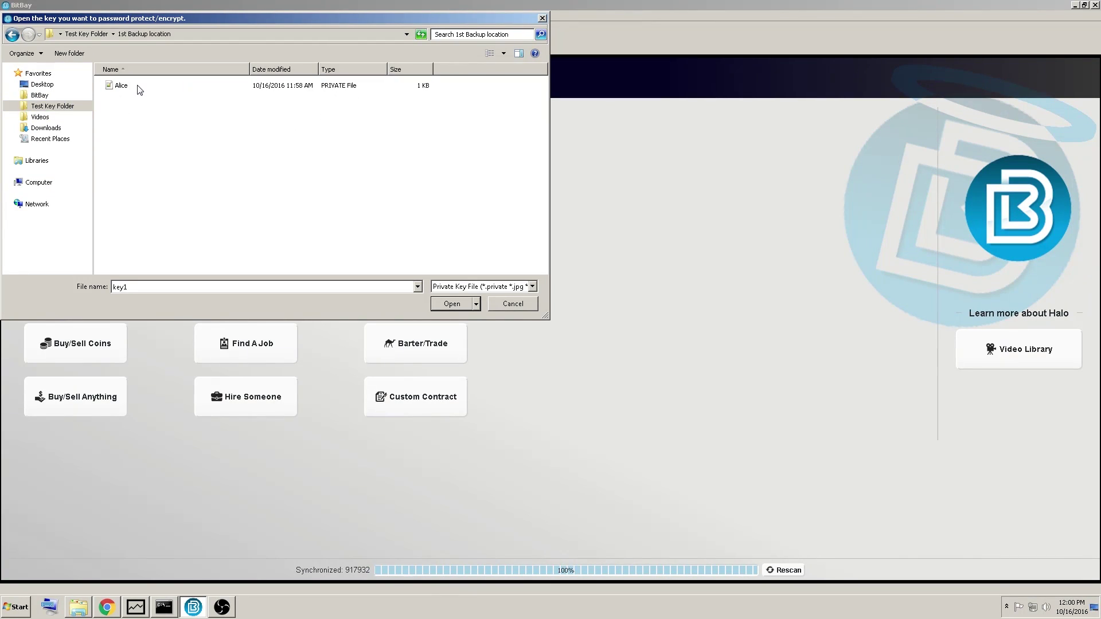
click(123, 88)
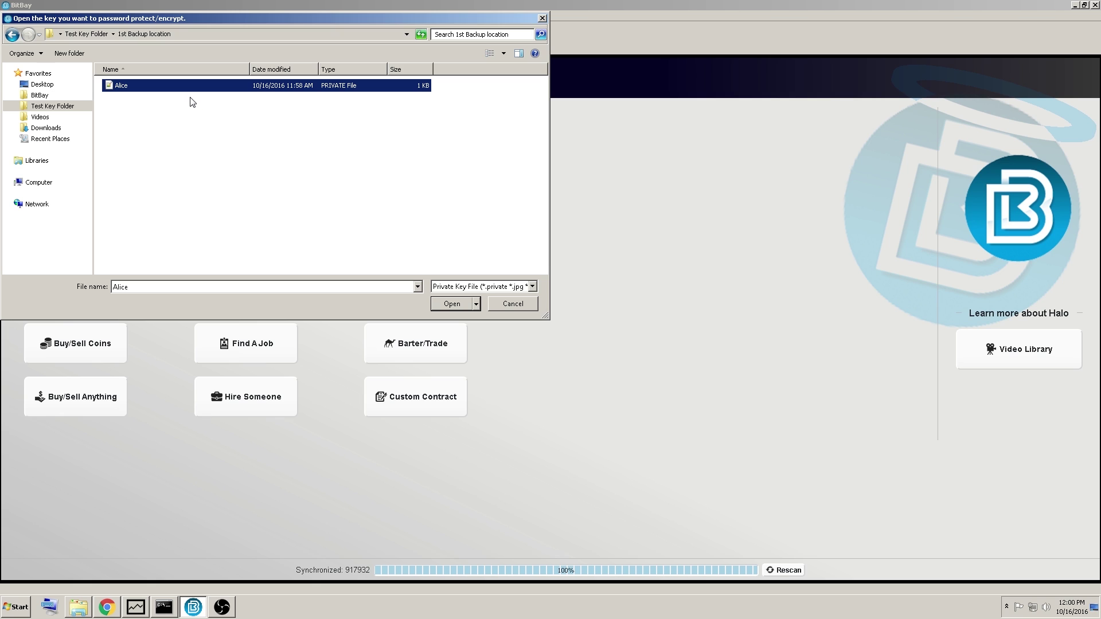
click(451, 305)
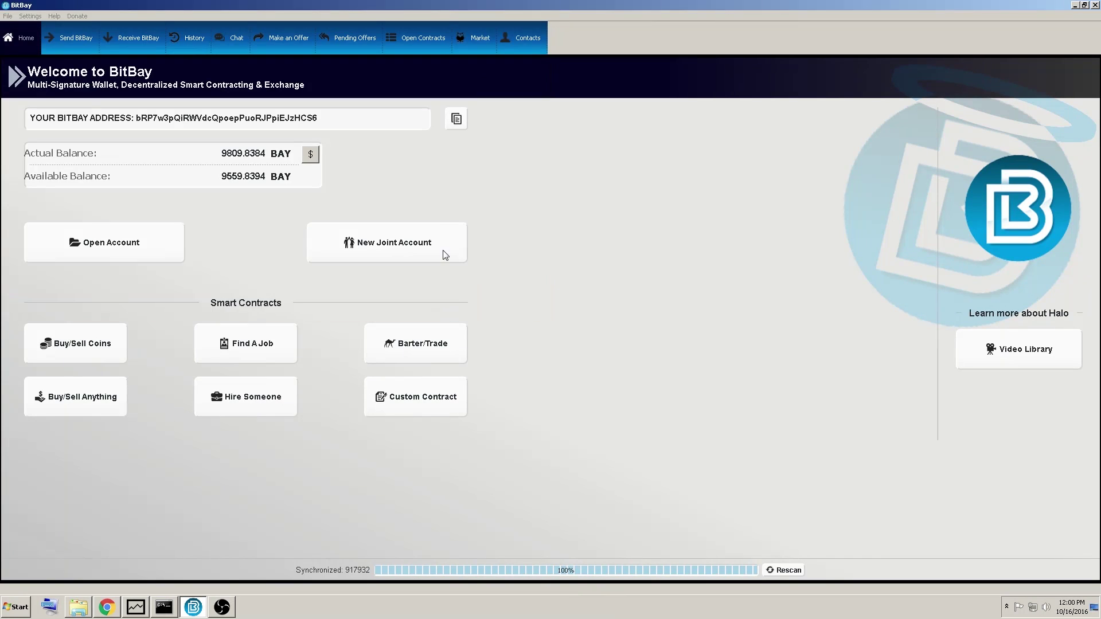
text(•)
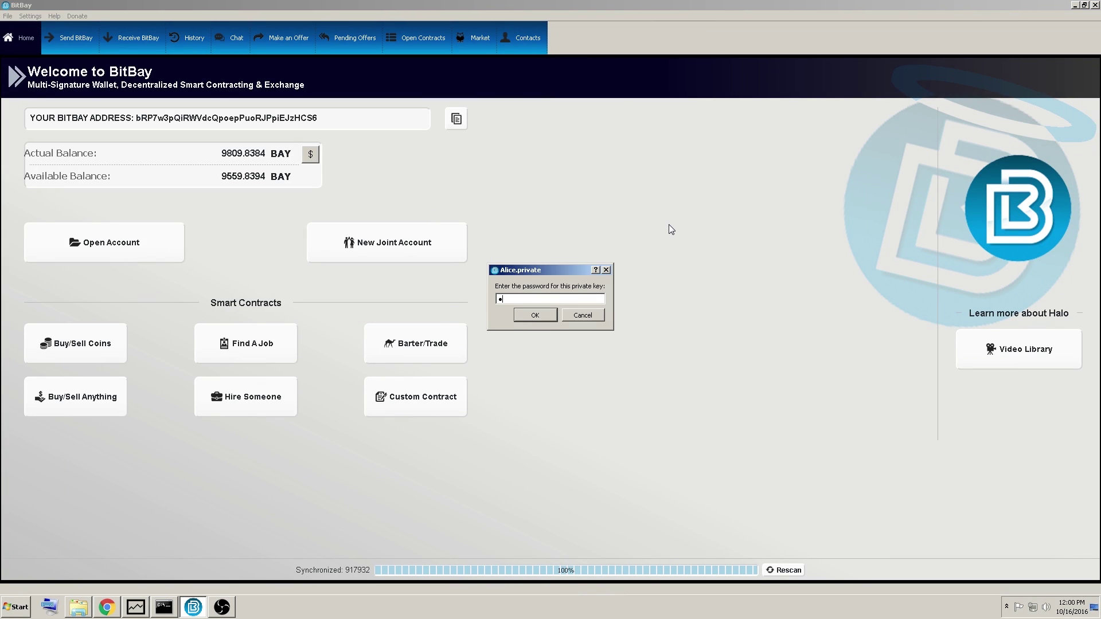
text(••••)
key(Return)
text(•••••)
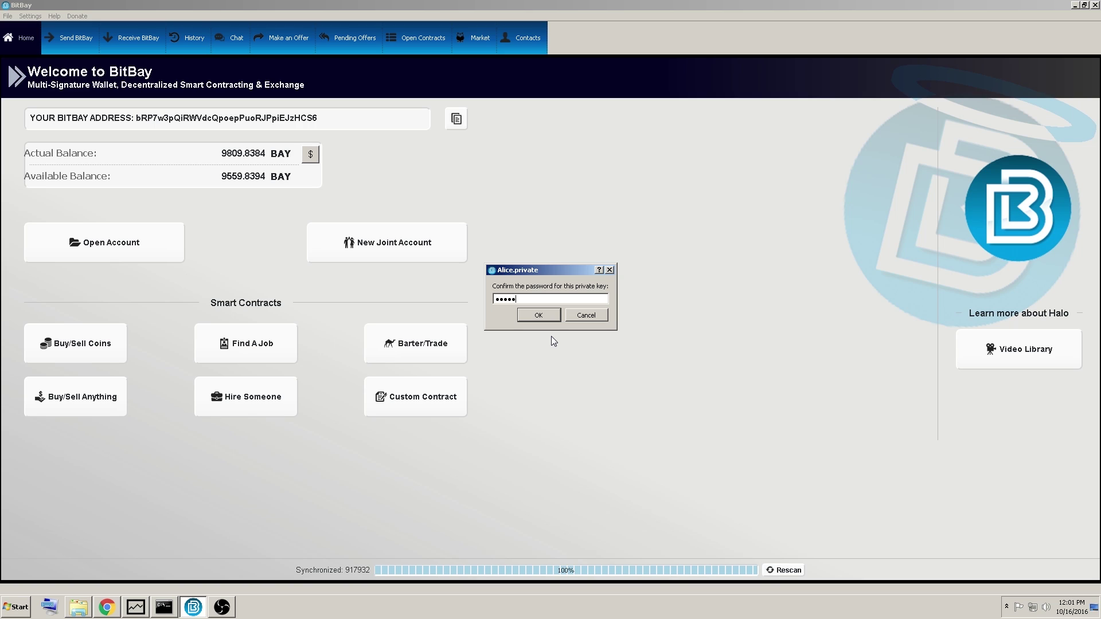
click(544, 314)
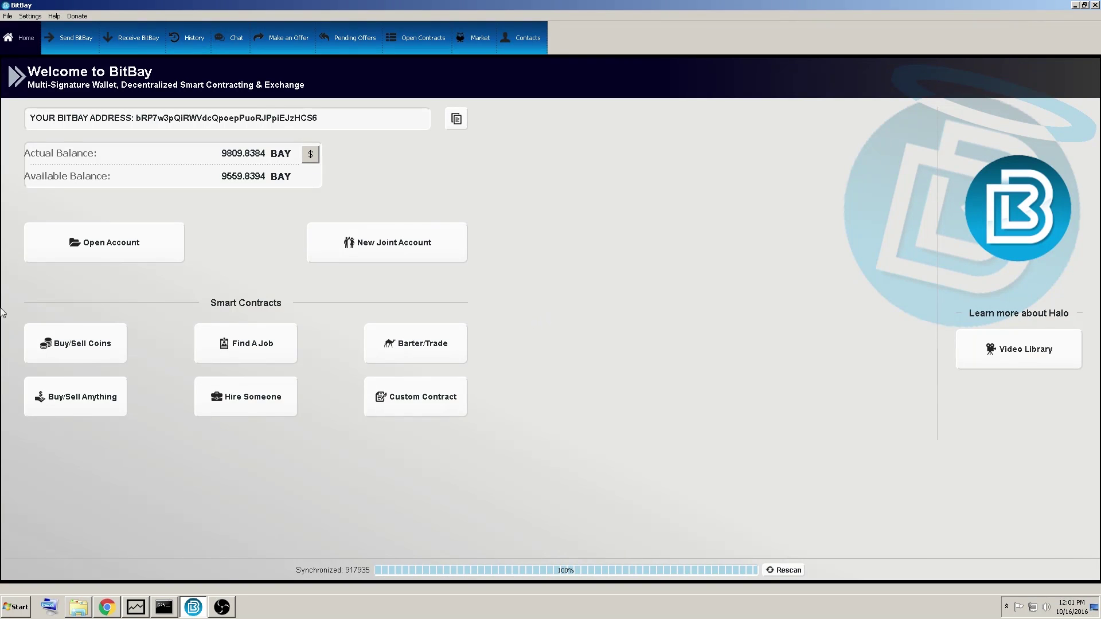
Step: Run Encrypt Keyfile again on the Bob key in 2nd Backup location and confirm the password
click(8, 17)
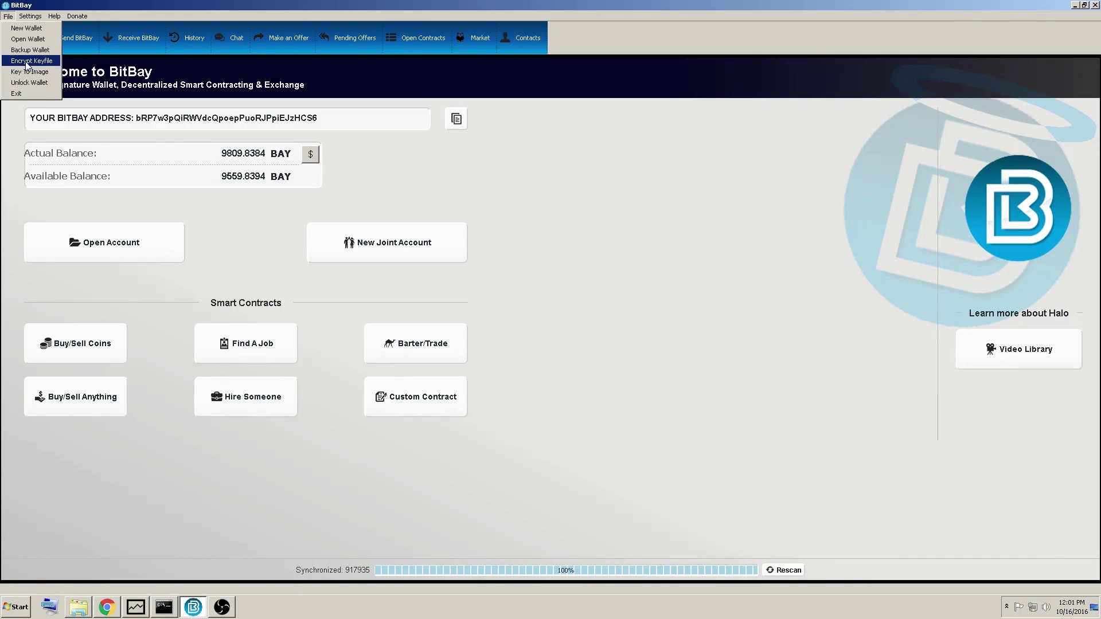
click(24, 61)
click(674, 338)
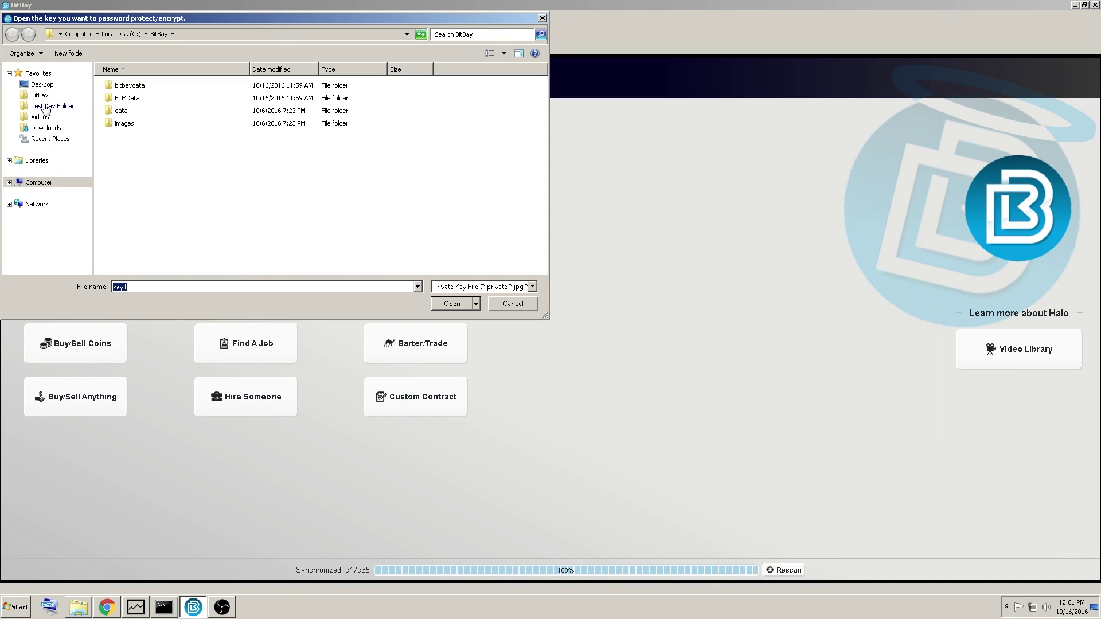
click(47, 106)
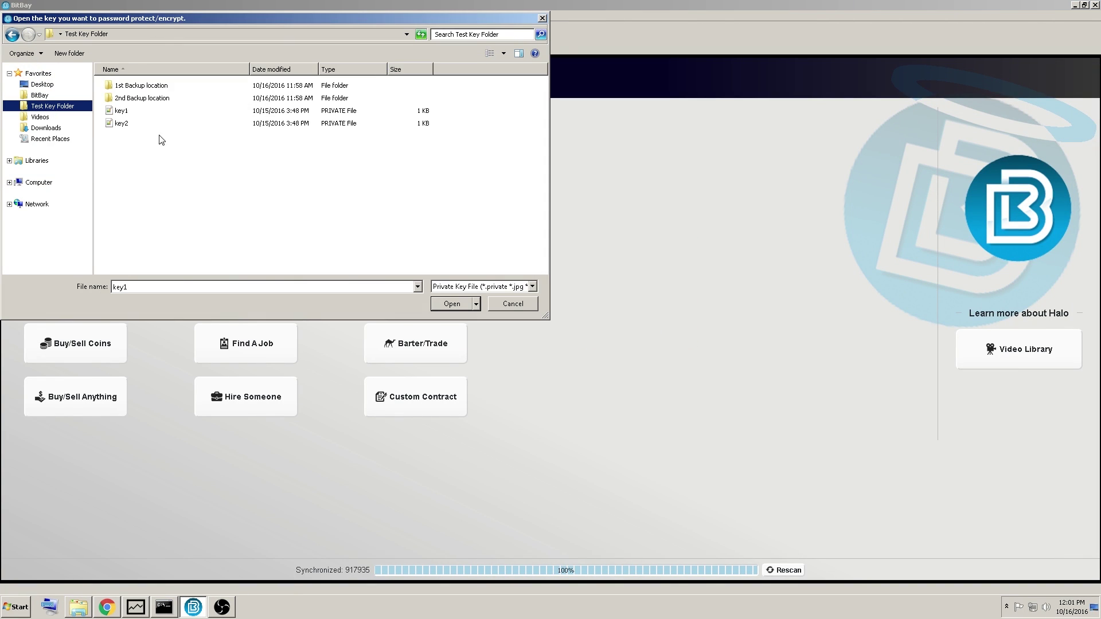
double_click(142, 101)
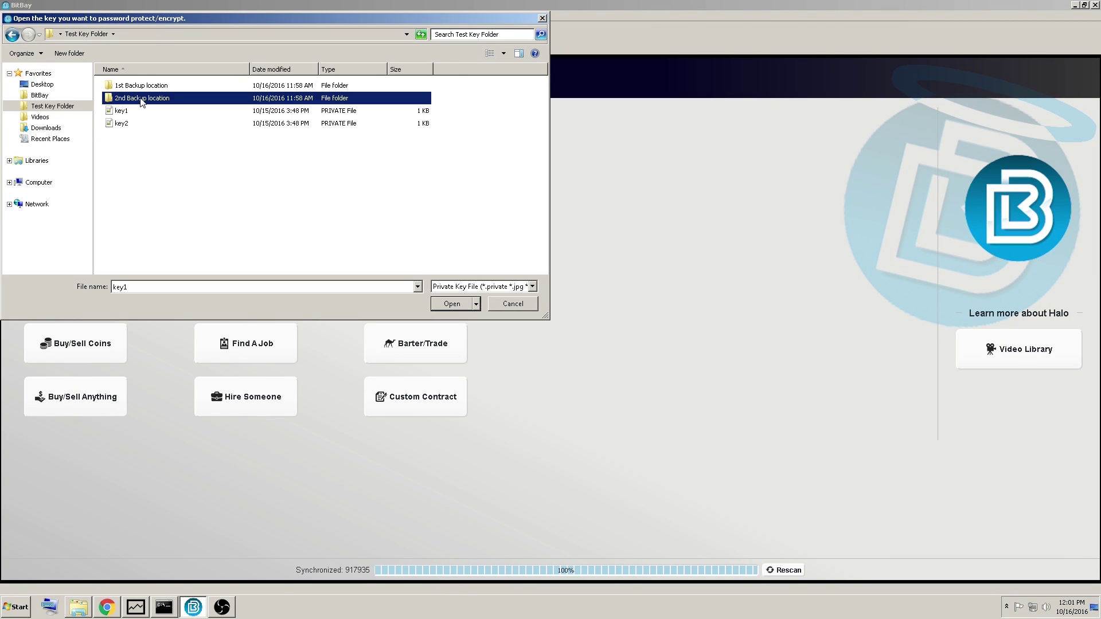
click(123, 85)
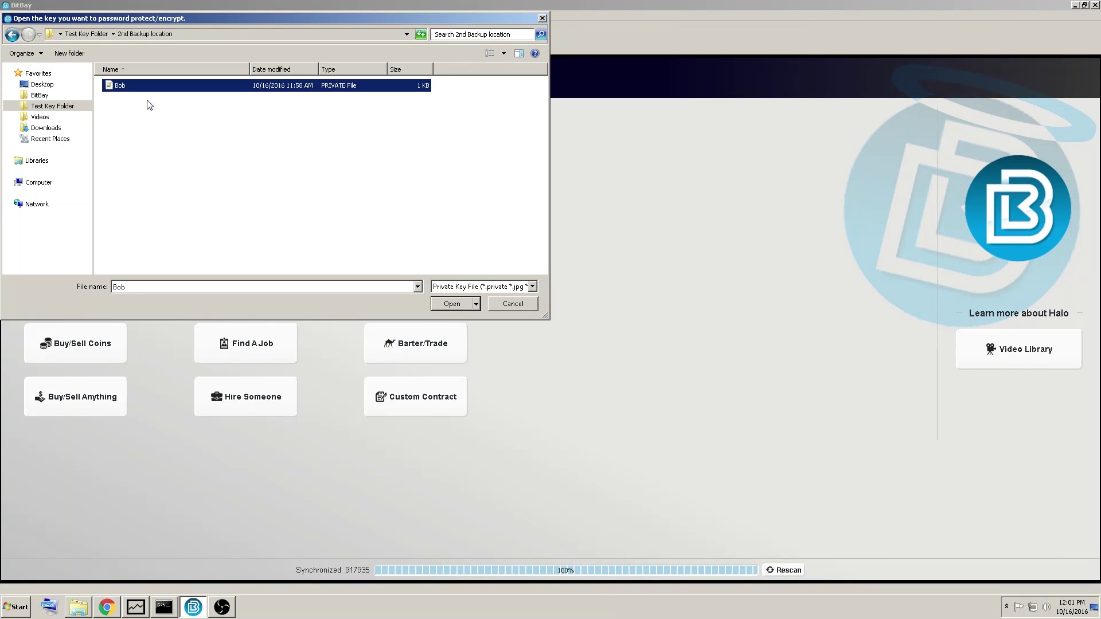
click(457, 306)
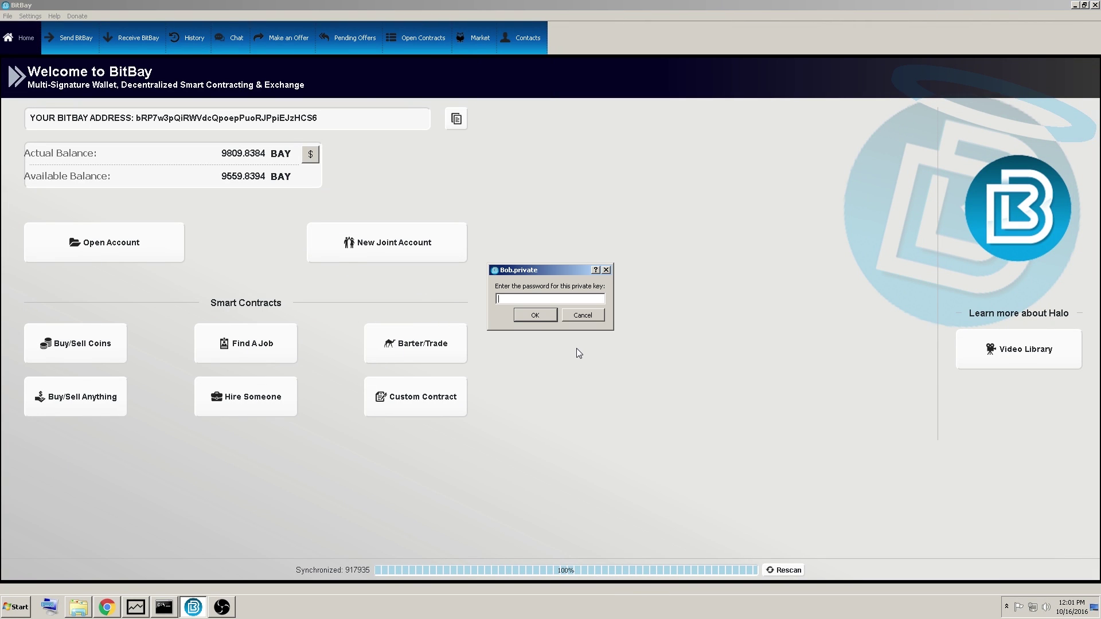
click(534, 316)
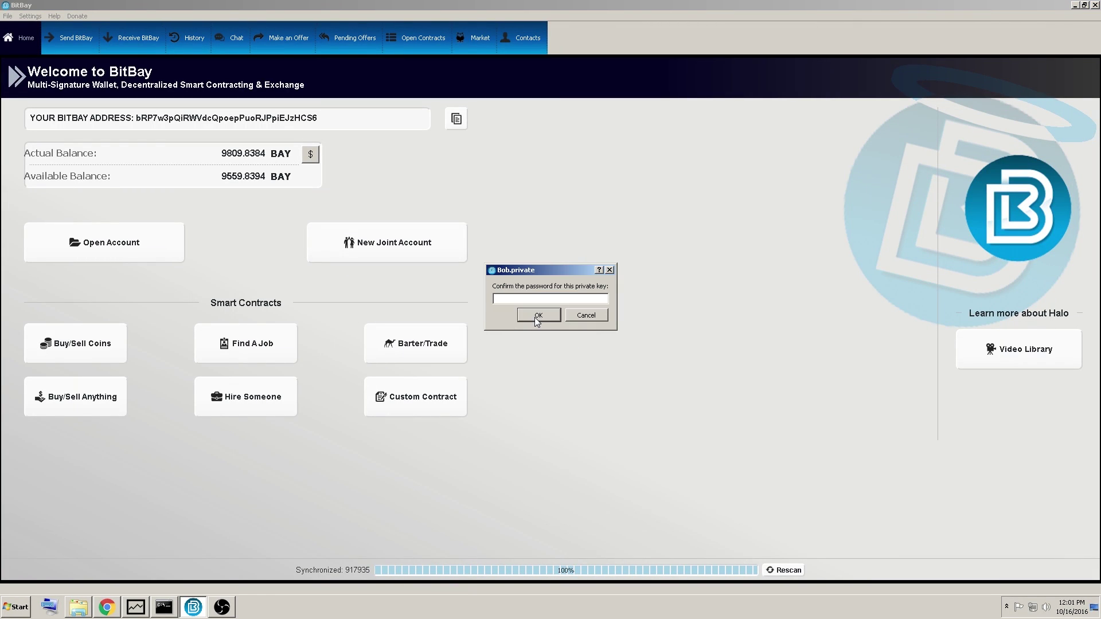
click(534, 316)
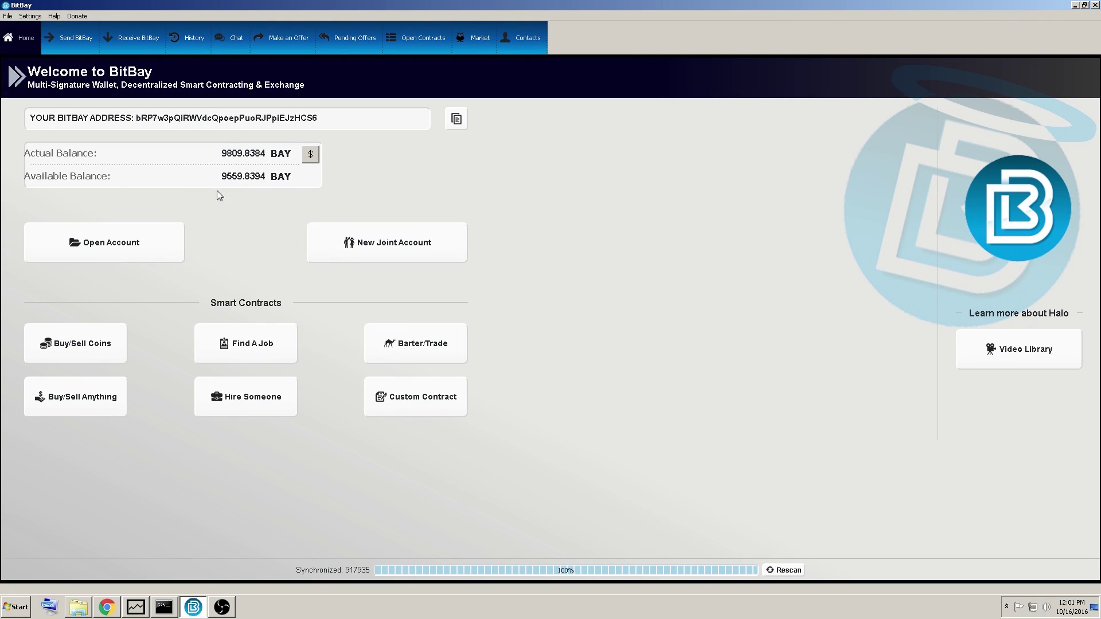
Step: Use Key To Image to hide the 1st Backup location key inside images/Hobbes.pngbackup
click(8, 18)
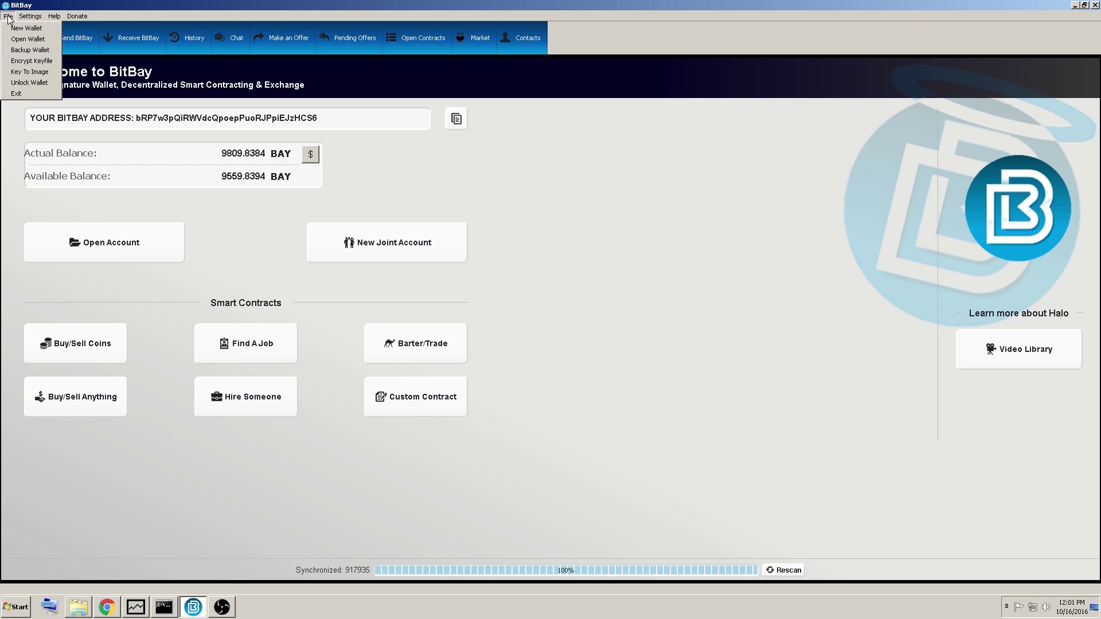
click(39, 75)
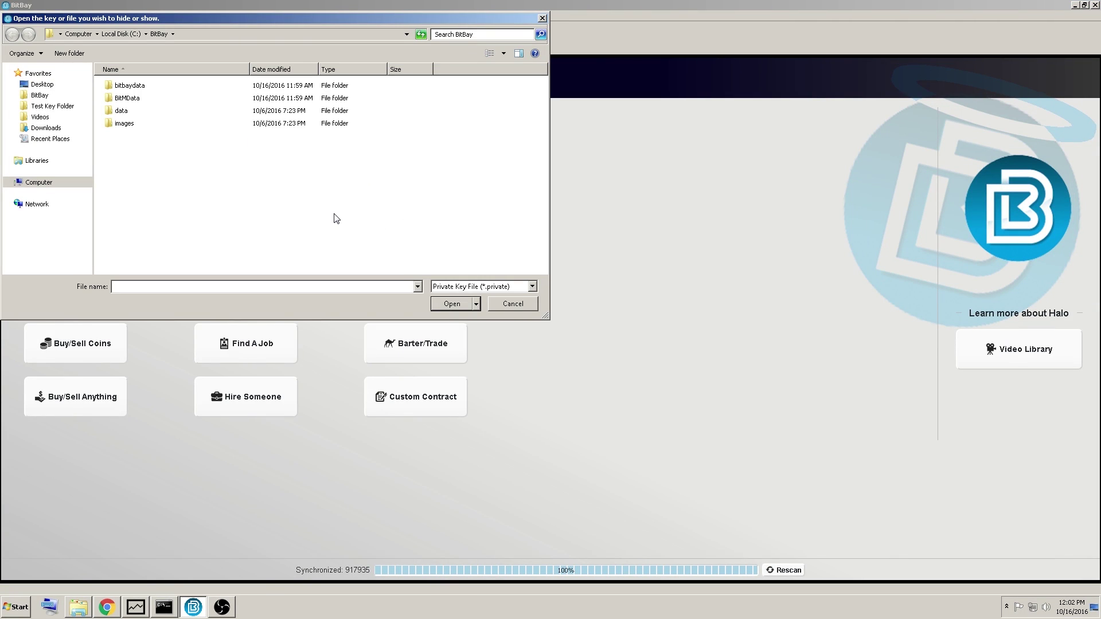
click(57, 109)
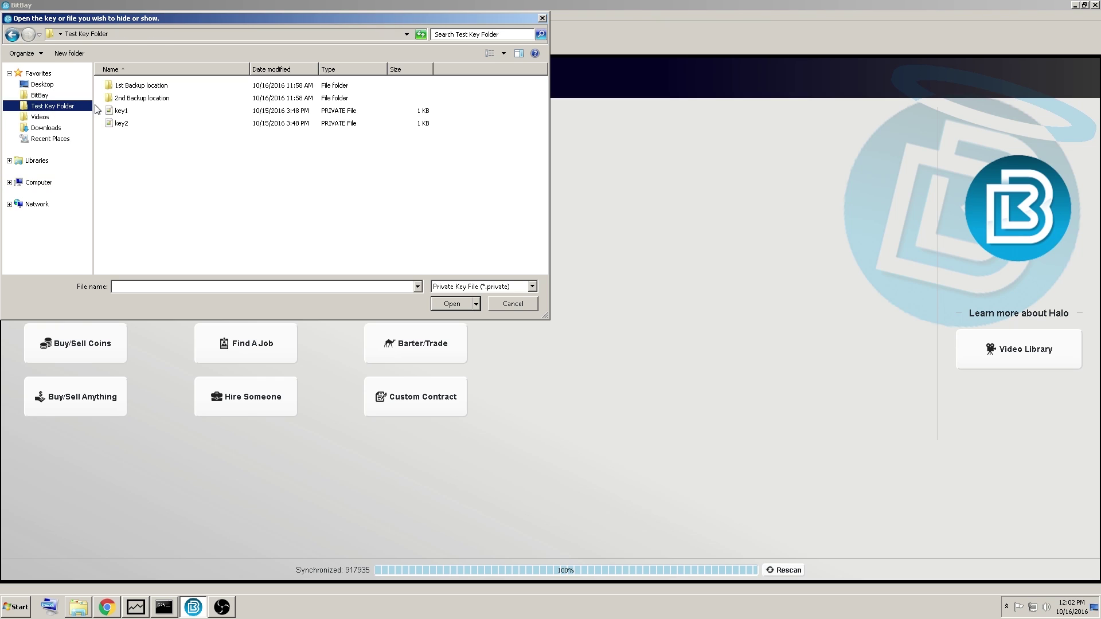
double_click(136, 87)
click(138, 88)
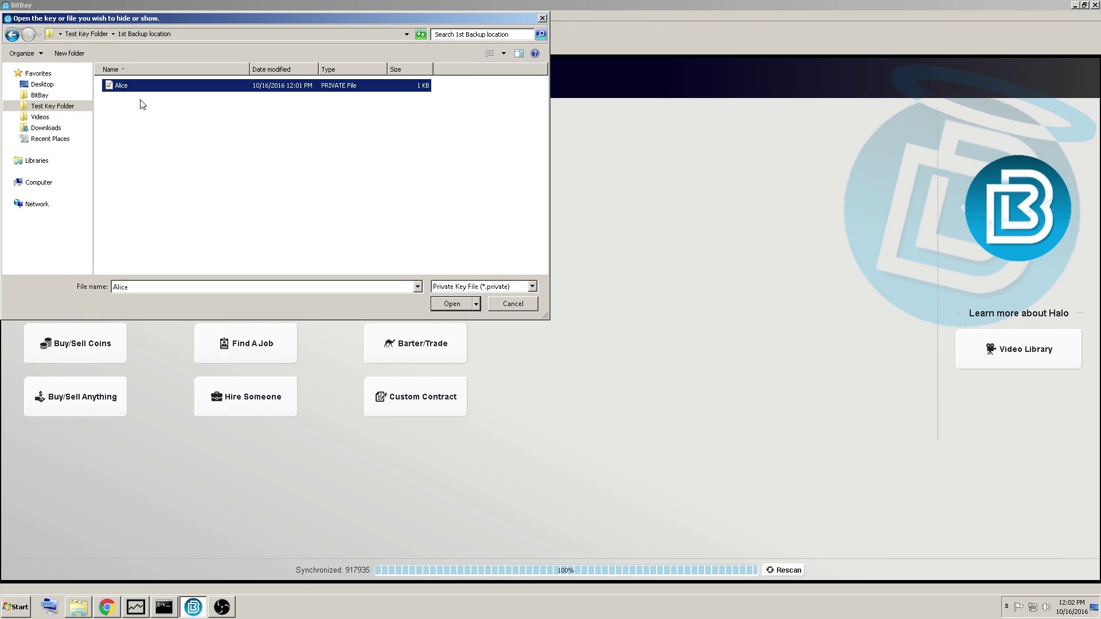
click(439, 298)
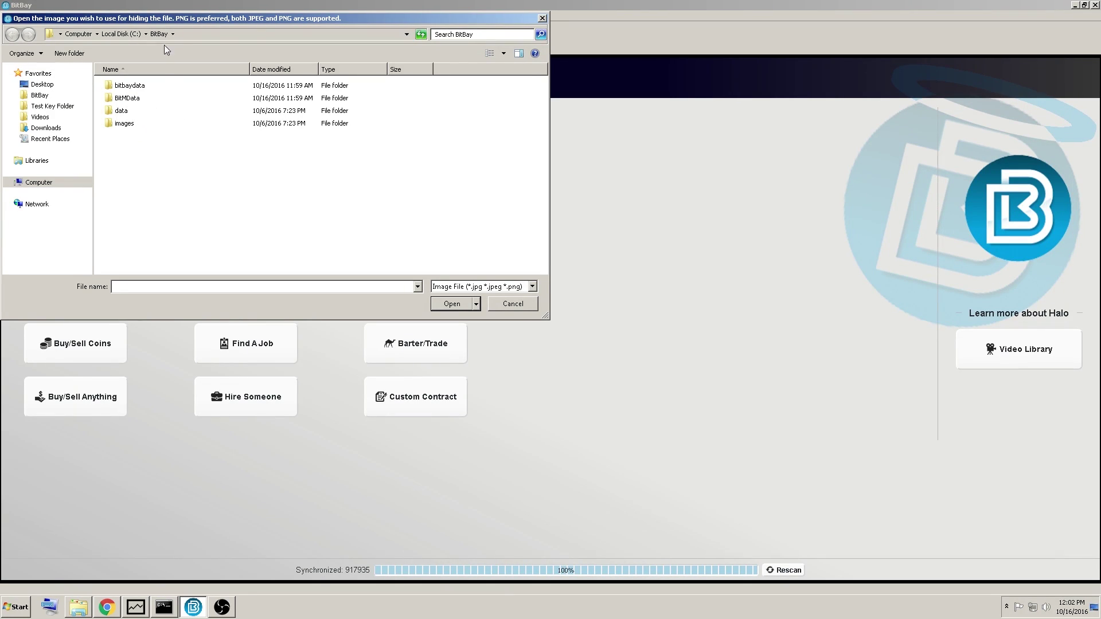
double_click(124, 124)
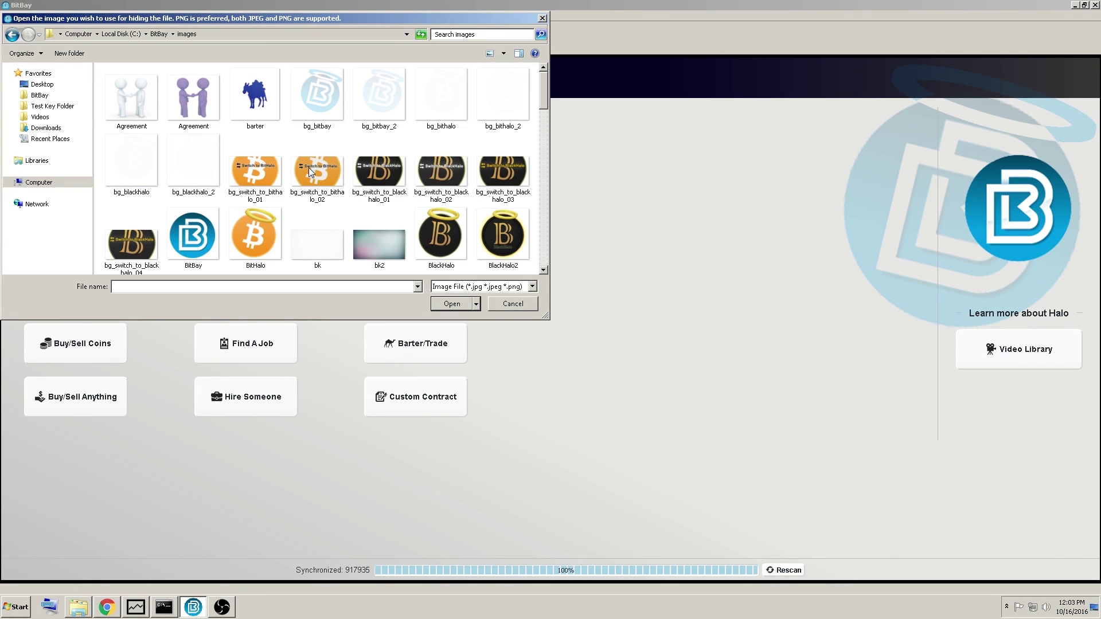
scroll(321, 172, down, 10)
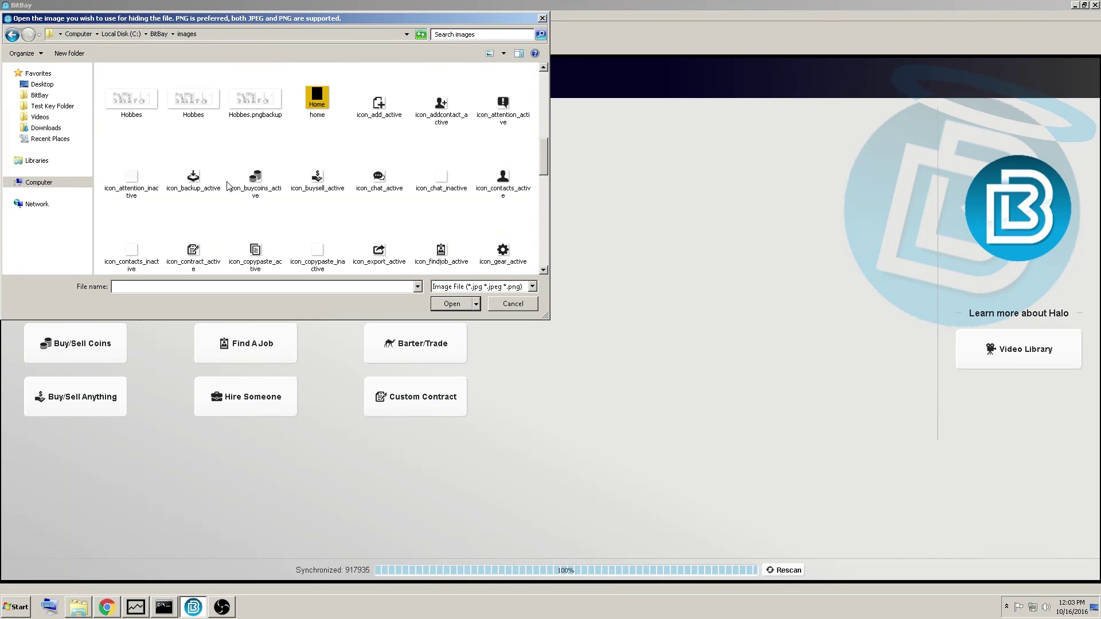
click(259, 102)
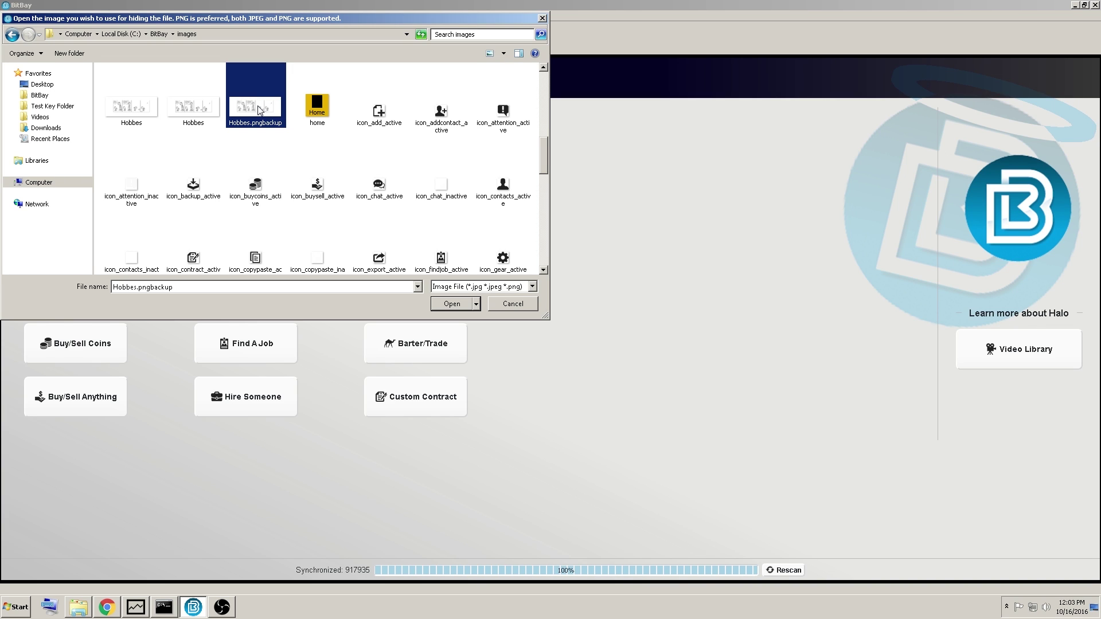
click(450, 305)
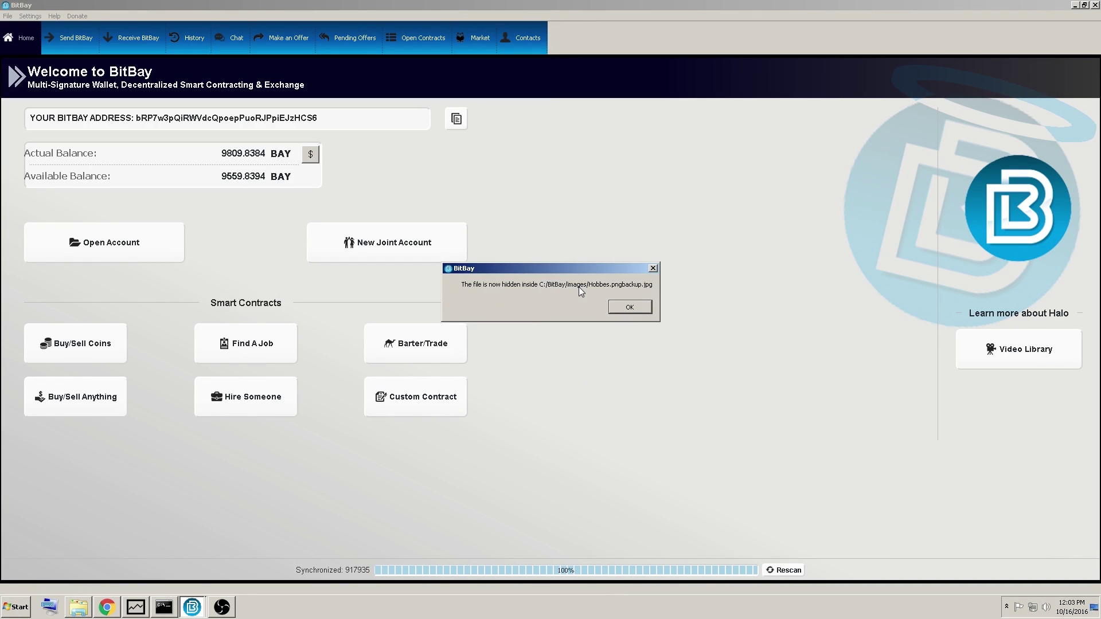
Step: Dismiss the hidden-key confirmation and accept the photo-compression warning
click(628, 305)
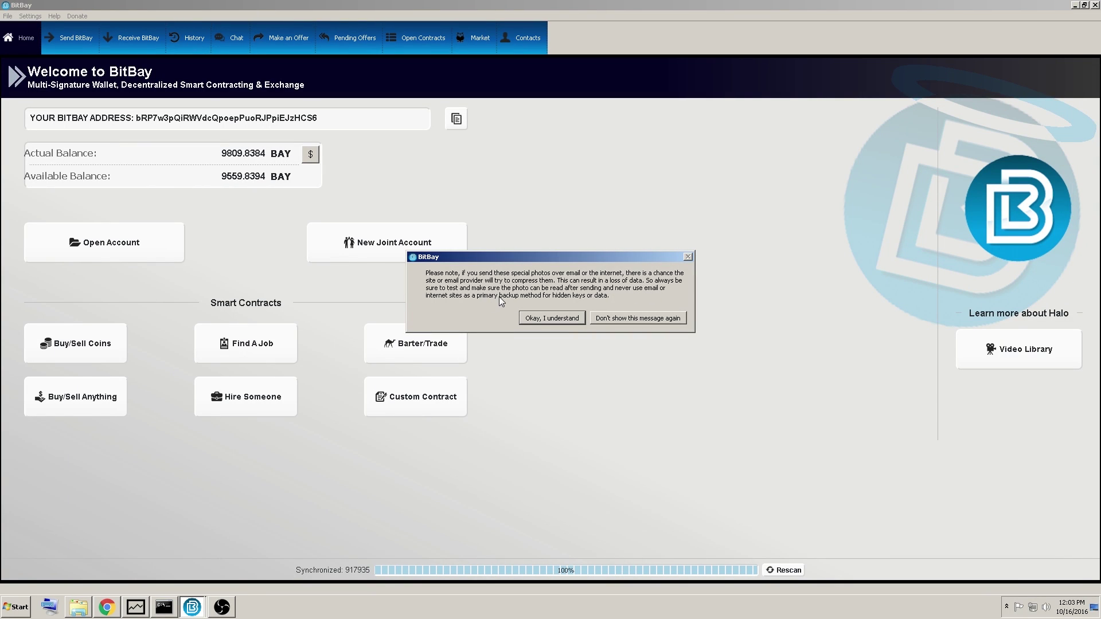
click(561, 320)
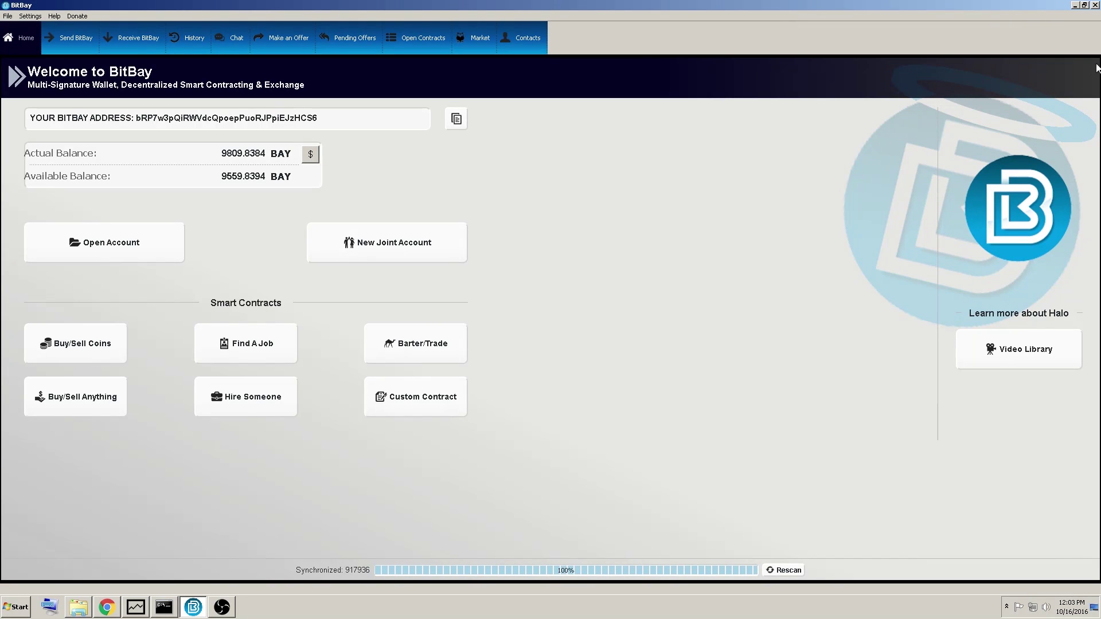
Step: Start Key To Image and select the key from Test Key Folder > 2nd Backup location
click(8, 16)
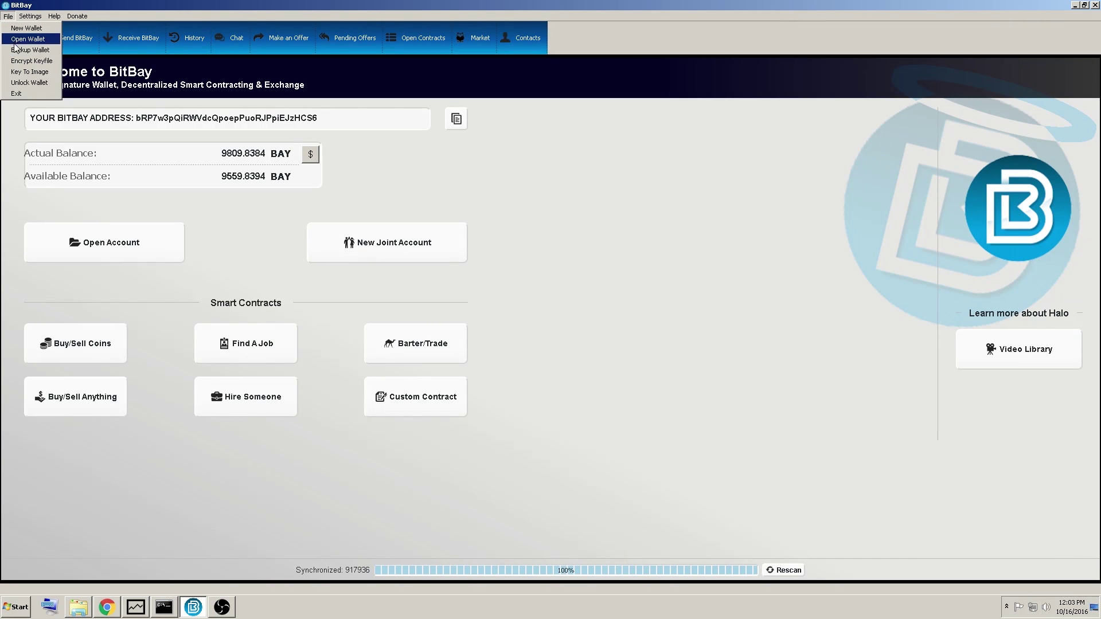
click(23, 72)
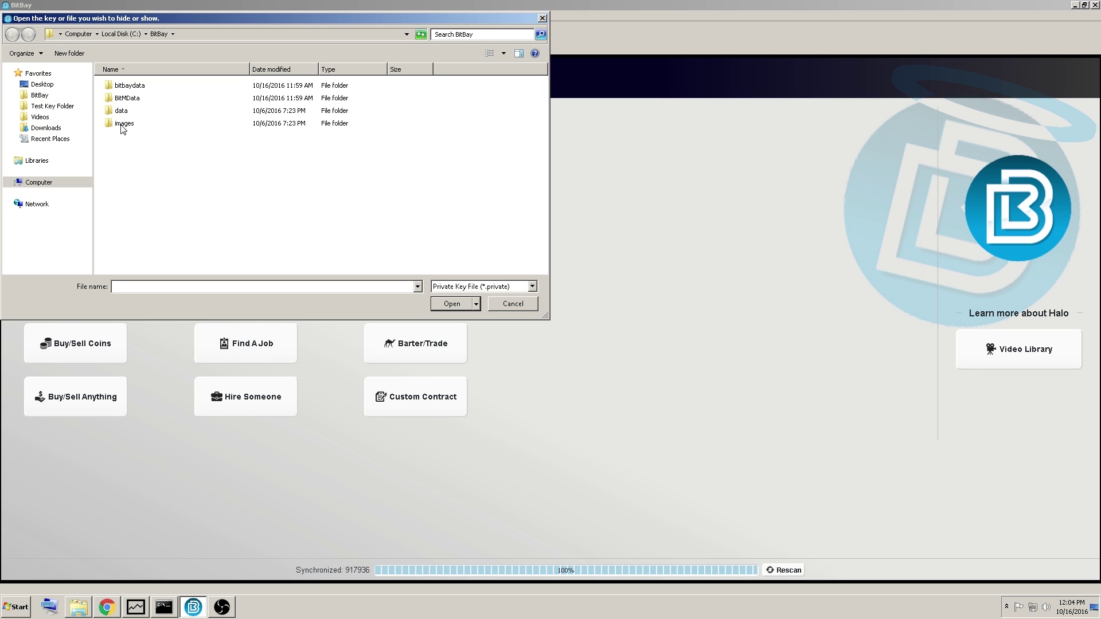
double_click(123, 124)
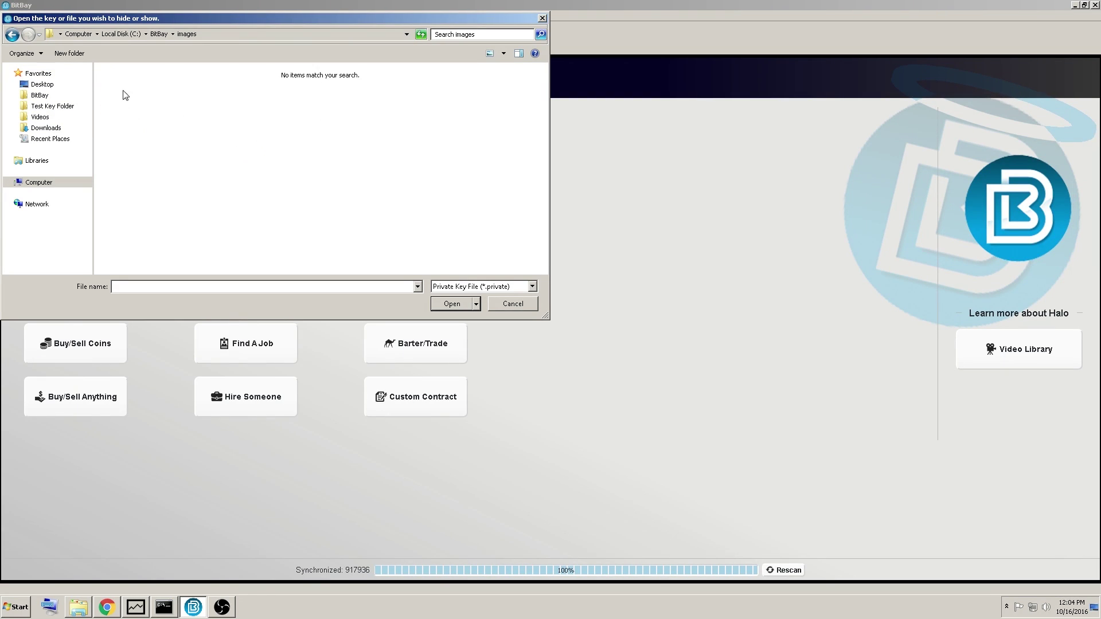
click(43, 106)
double_click(143, 98)
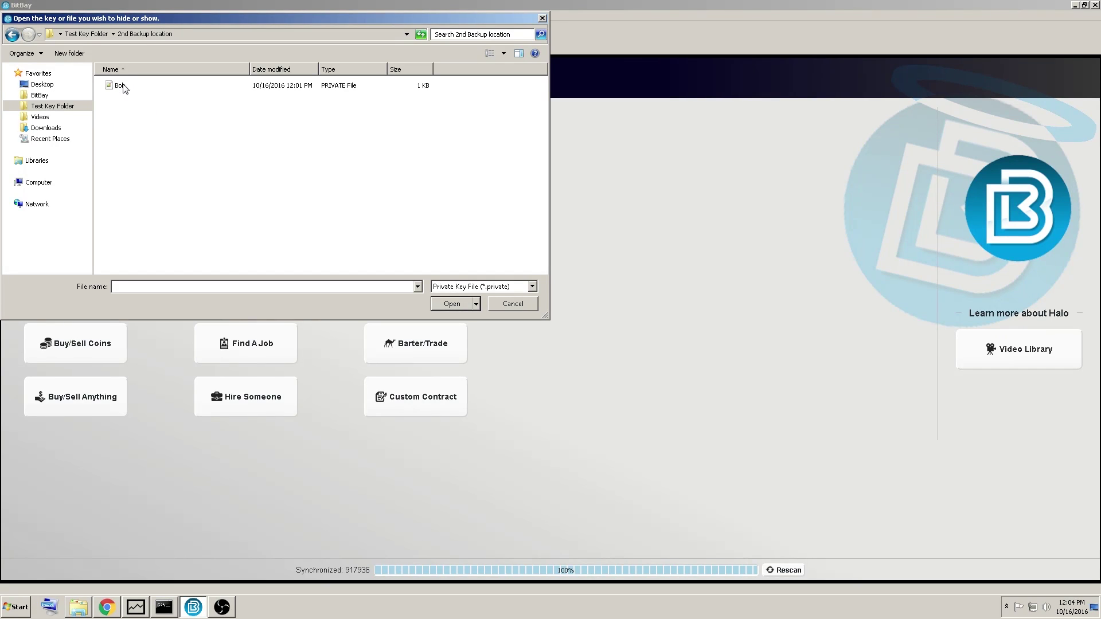
double_click(123, 86)
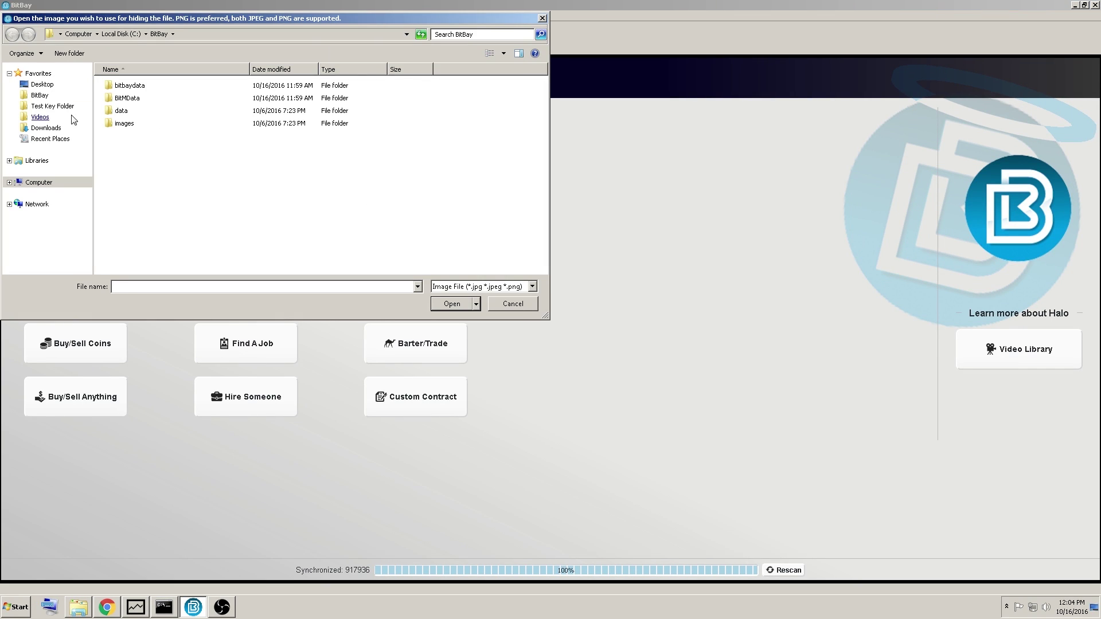
Step: Hide it inside images/Owl.png and acknowledge the confirmation and compression warning
double_click(123, 124)
scroll(308, 187, down, 10)
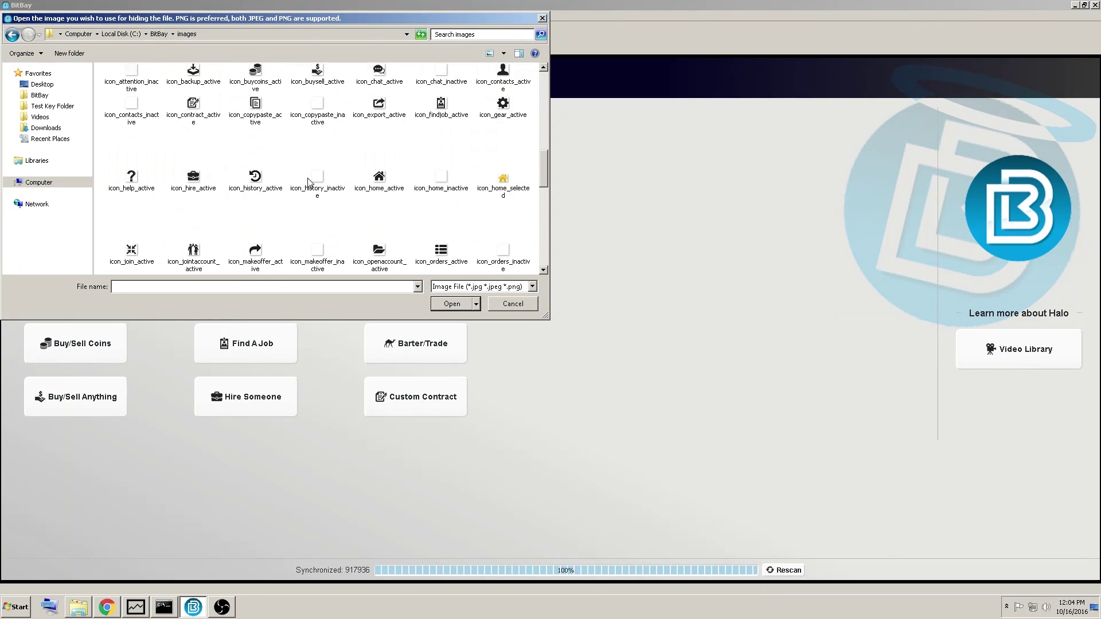
scroll(314, 182, down, 1)
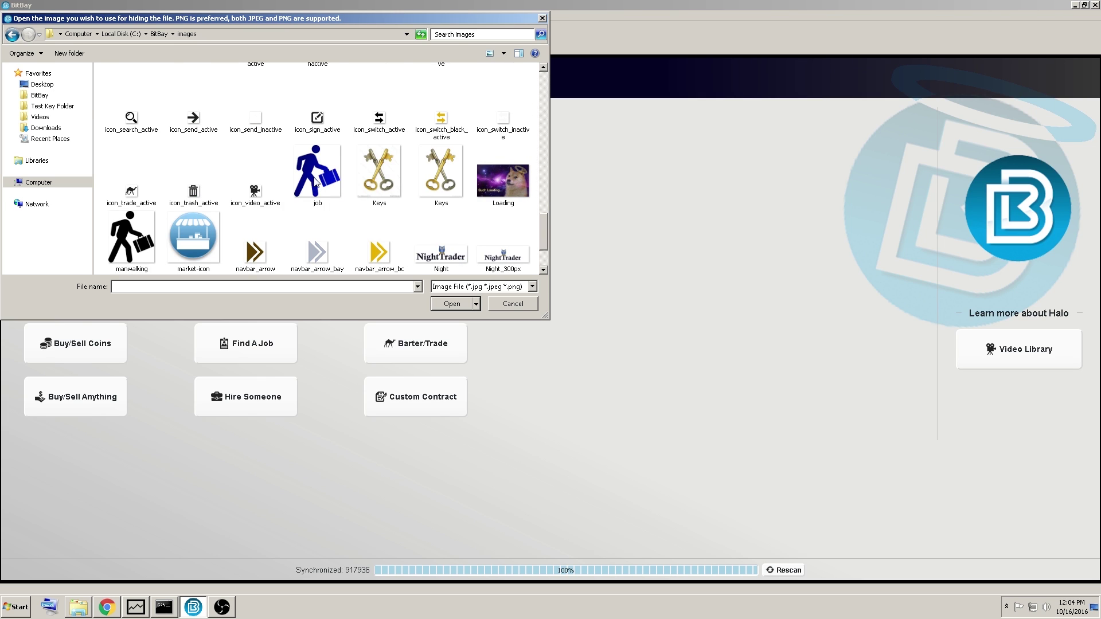
scroll(315, 183, down, 1)
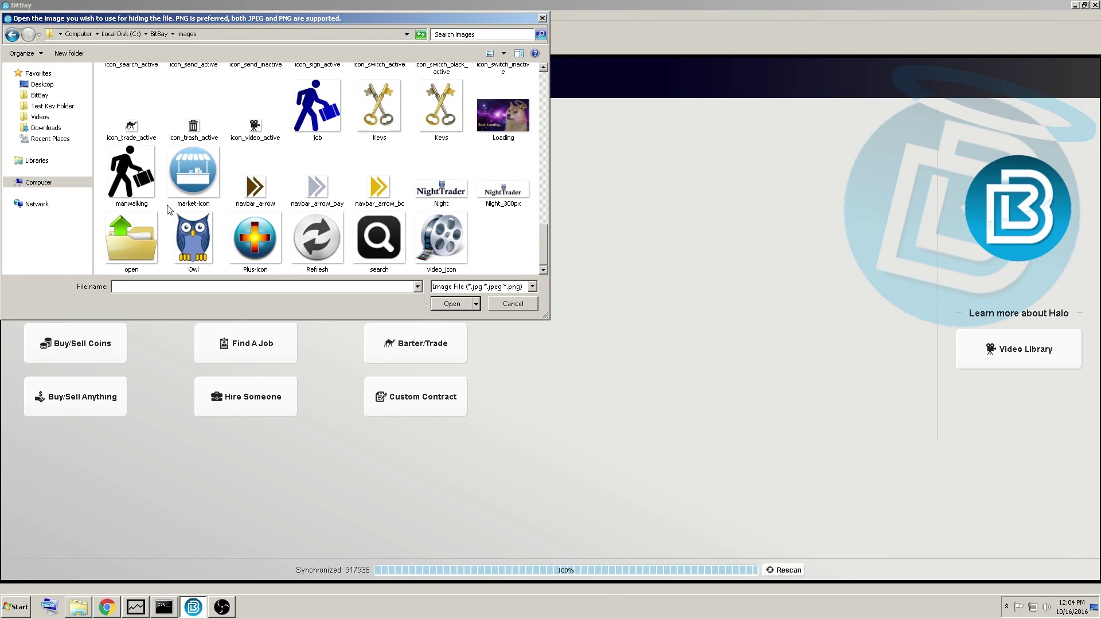
click(197, 256)
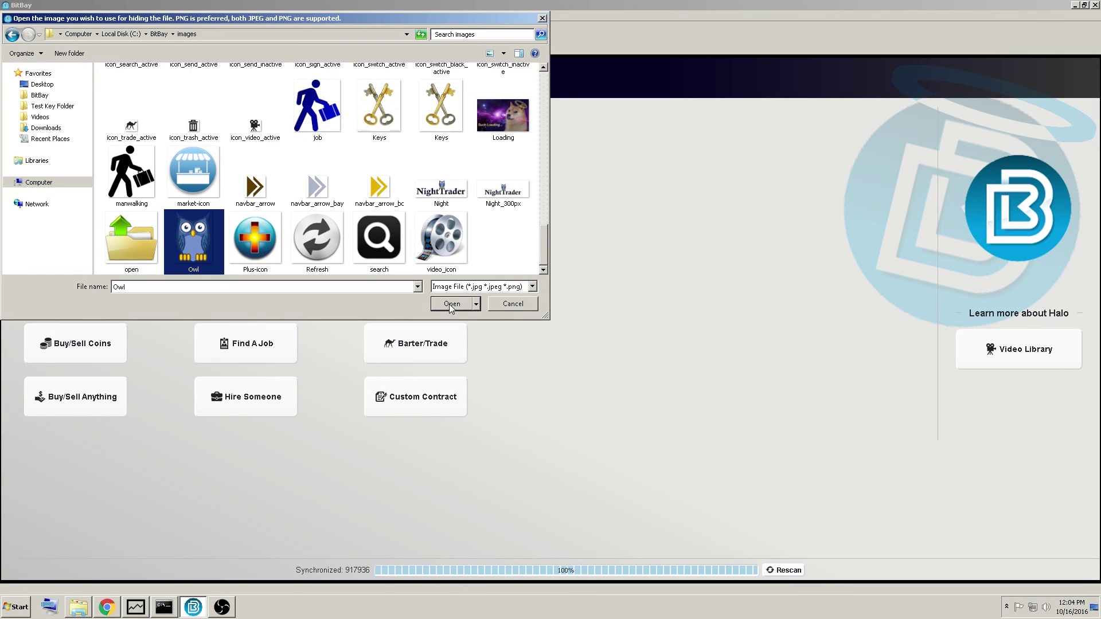
click(451, 304)
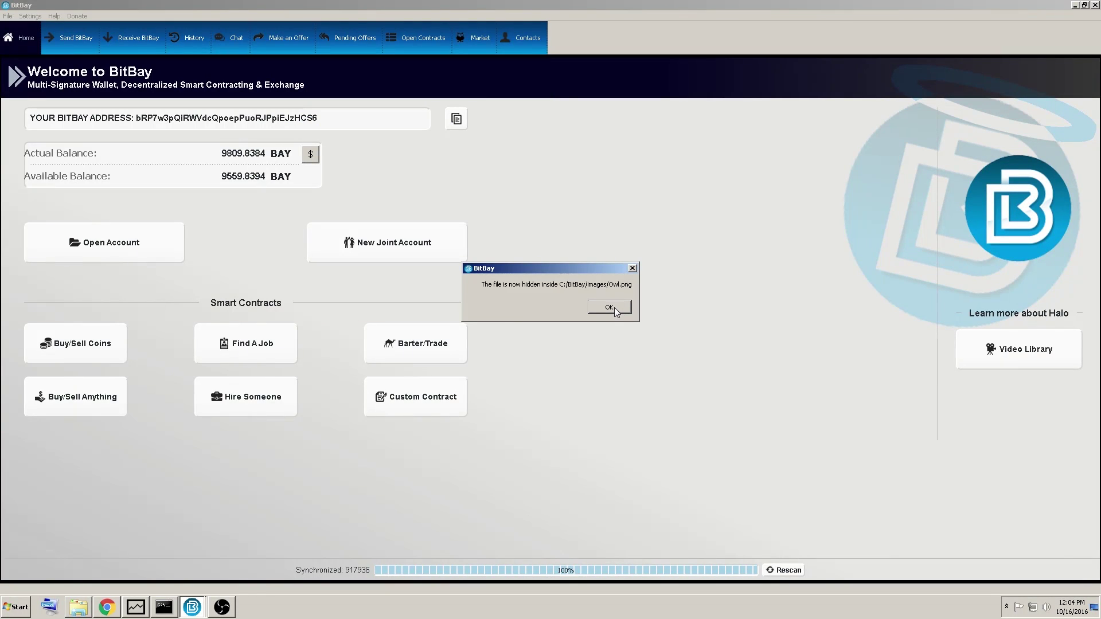
click(610, 307)
click(577, 321)
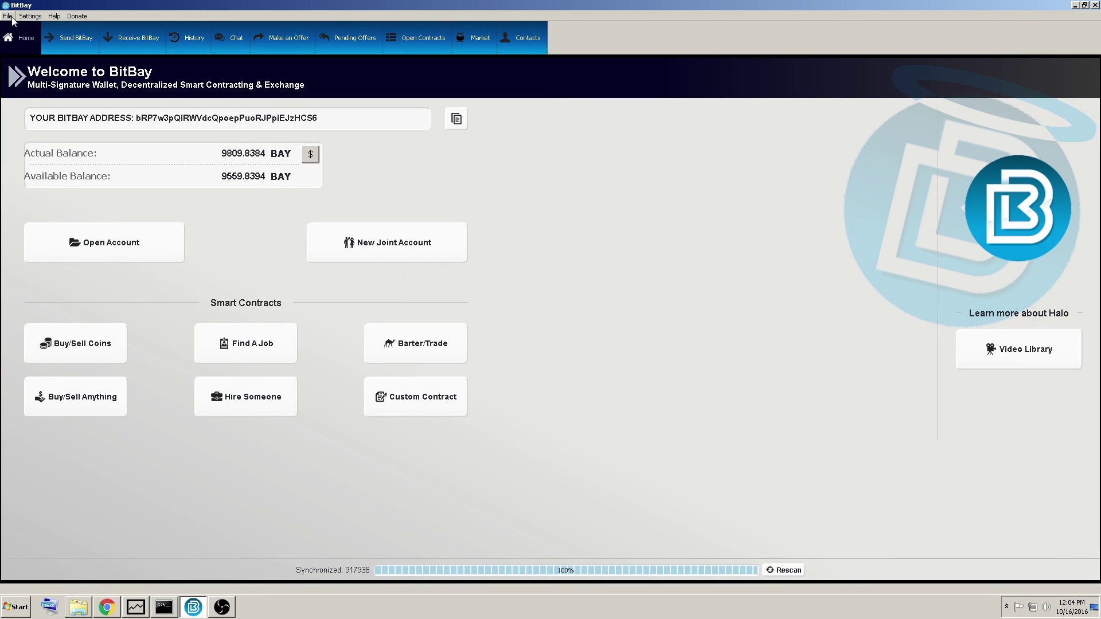
Step: Open a Normal account, loading the first key from images/Hobbes.pngbackup
click(121, 246)
click(493, 308)
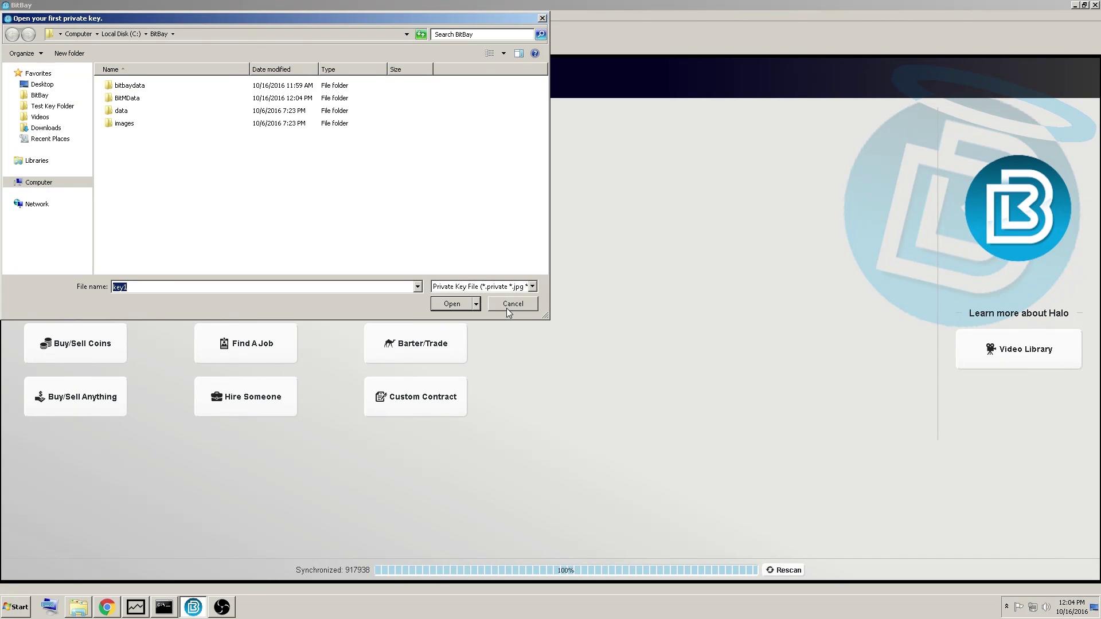
double_click(125, 126)
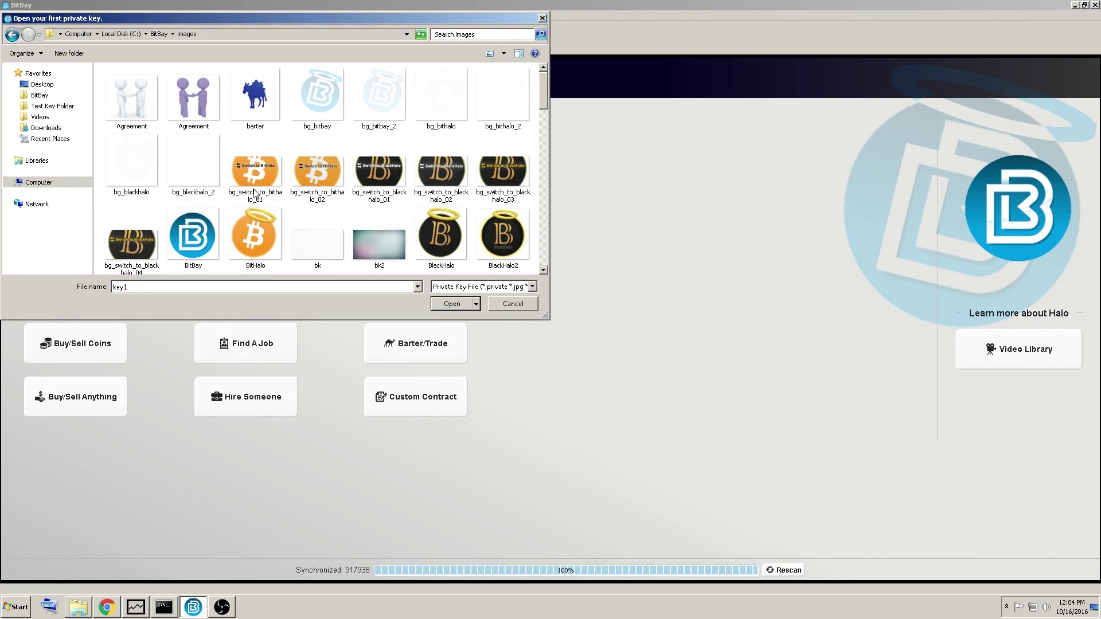
scroll(298, 135, down, 5)
click(263, 78)
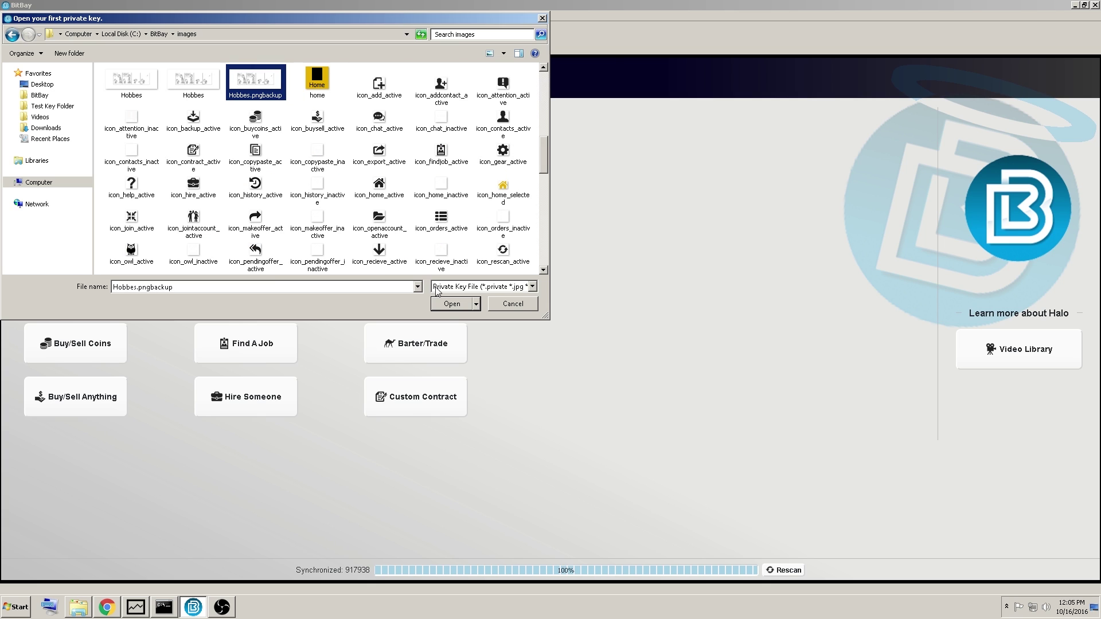
click(451, 304)
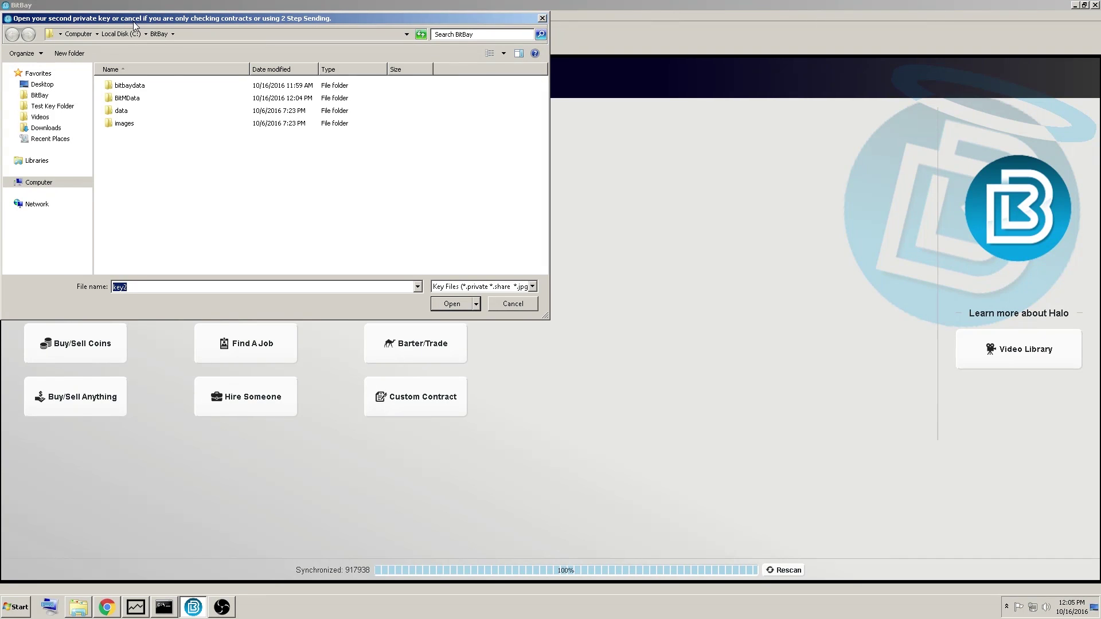
Step: Load the second key from the Owl image to finish opening the account
double_click(189, 123)
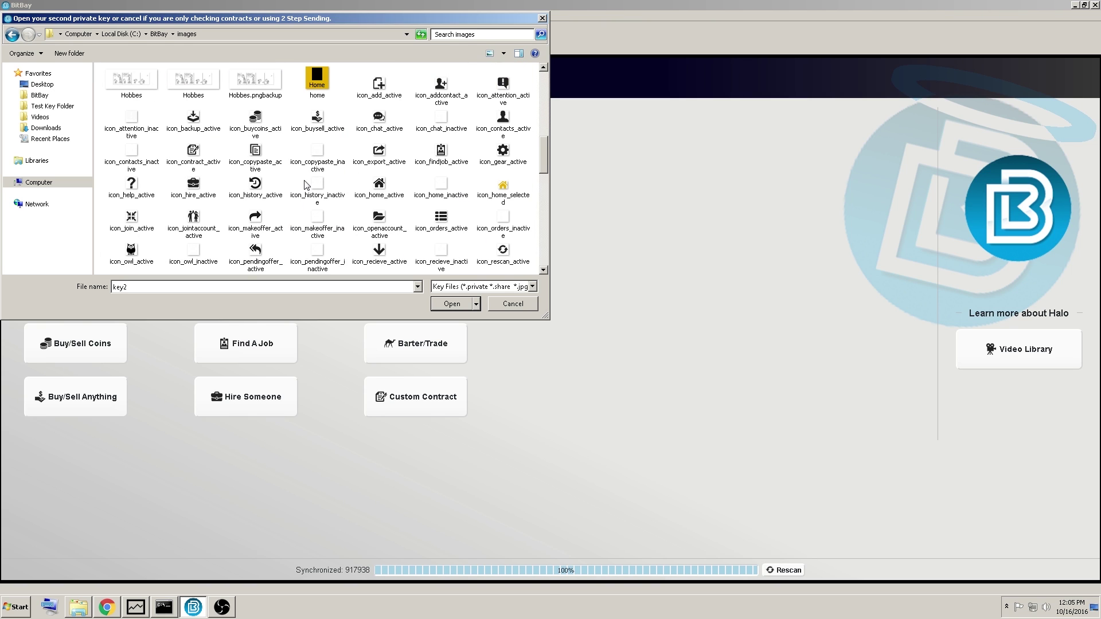
scroll(304, 192, down, 5)
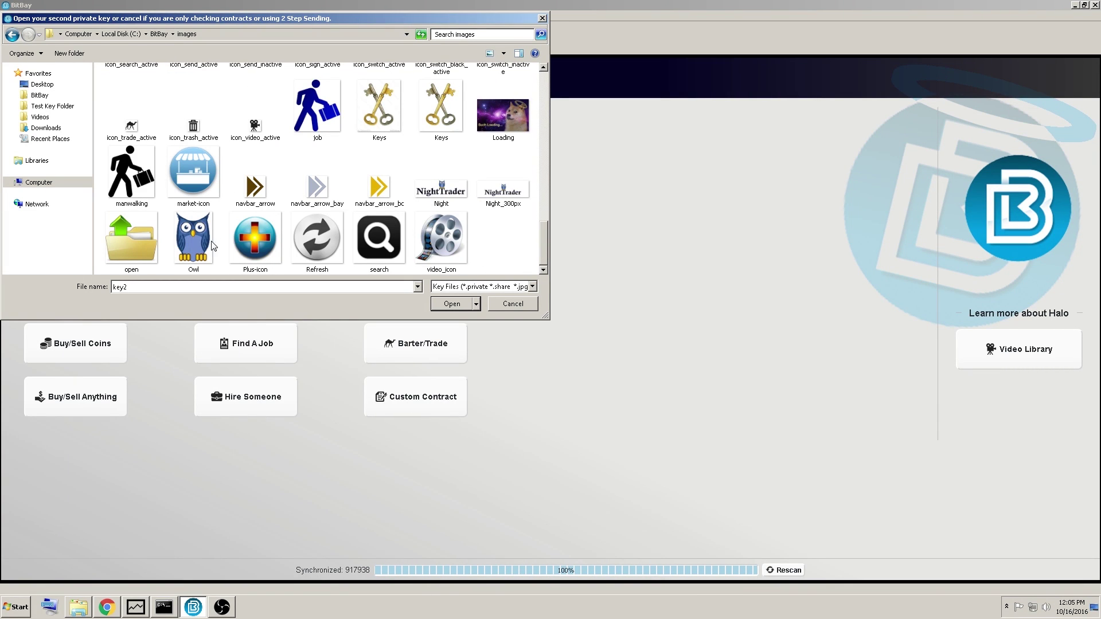
click(213, 247)
click(453, 305)
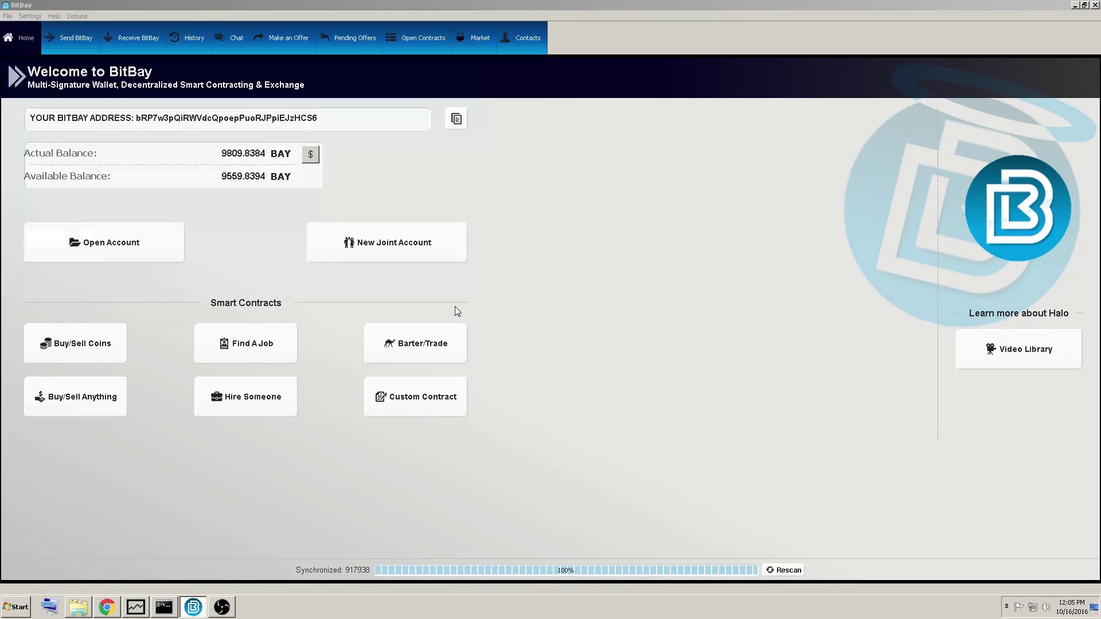